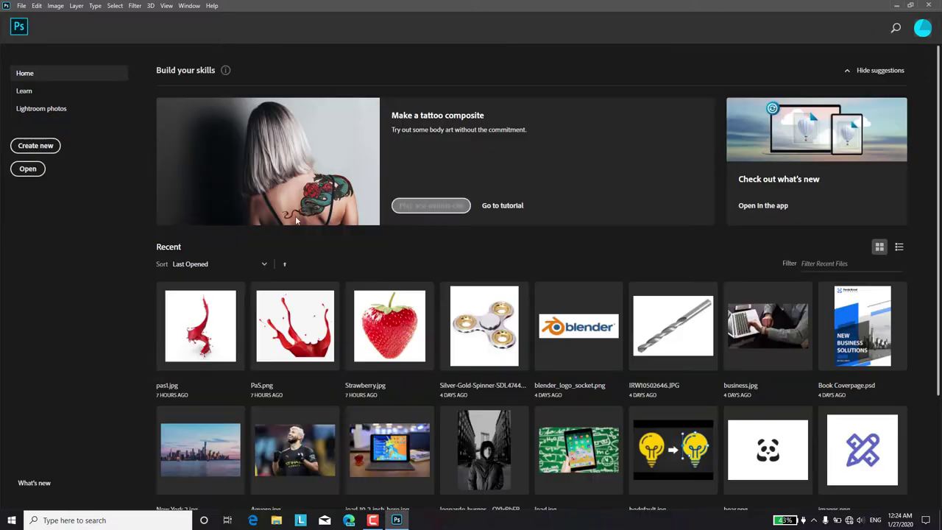
# Create a blank Letter-size 8.5 × 11 inch document from the Print presets.
pyautogui.click(35, 145)
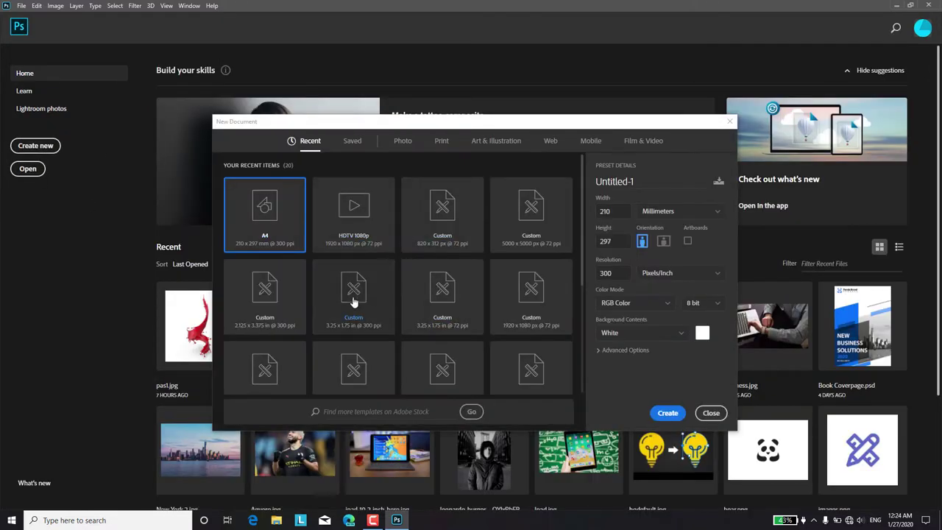
pyautogui.click(443, 142)
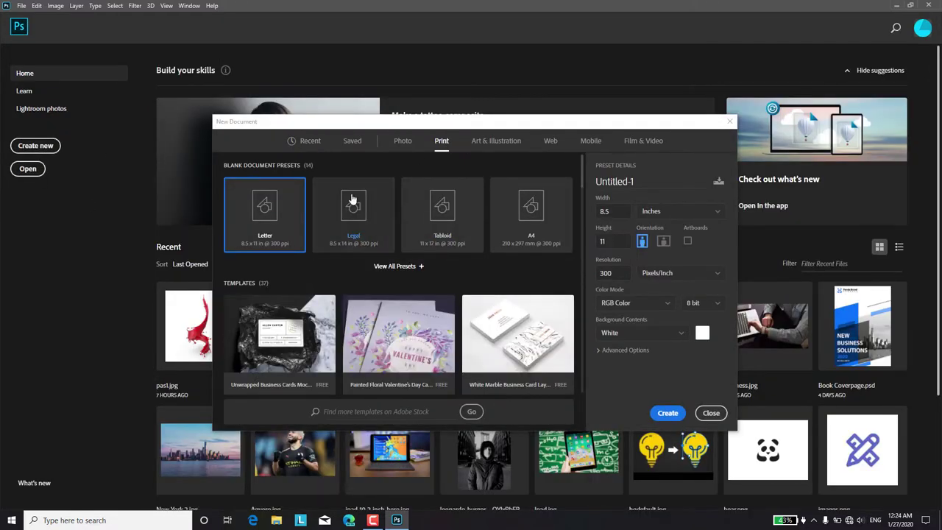
pyautogui.click(666, 413)
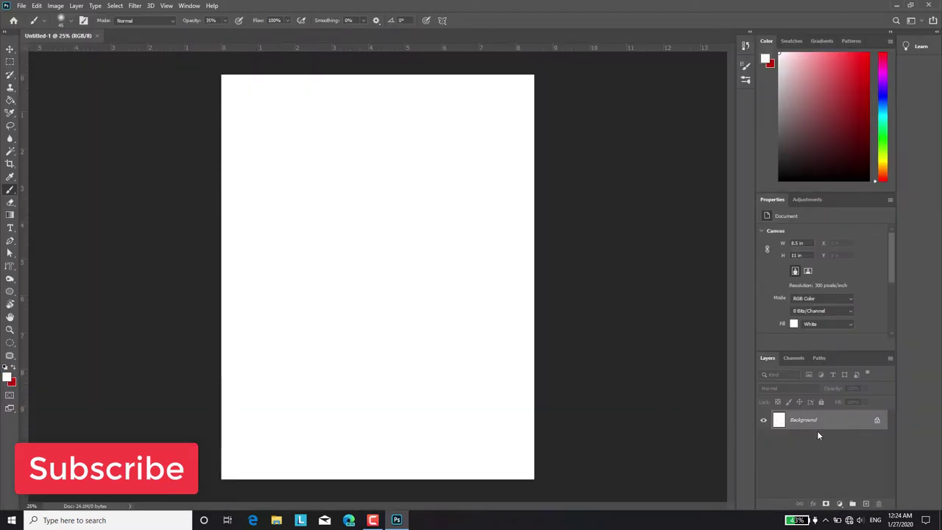
# Add a Solid Color fill layer in red #e60000.
pyautogui.click(857, 505)
pyautogui.press('Delete')
pyautogui.click(840, 504)
pyautogui.click(854, 332)
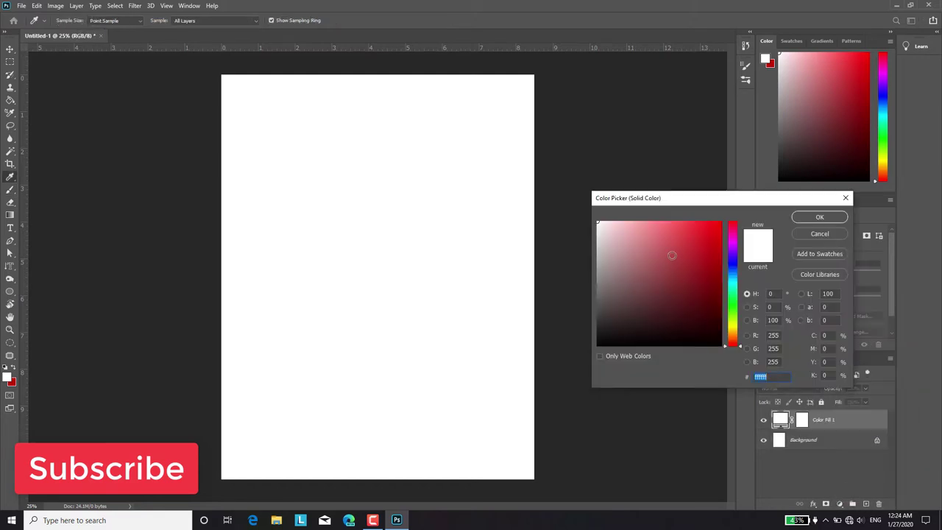
pyautogui.write('e60000')
pyautogui.click(819, 217)
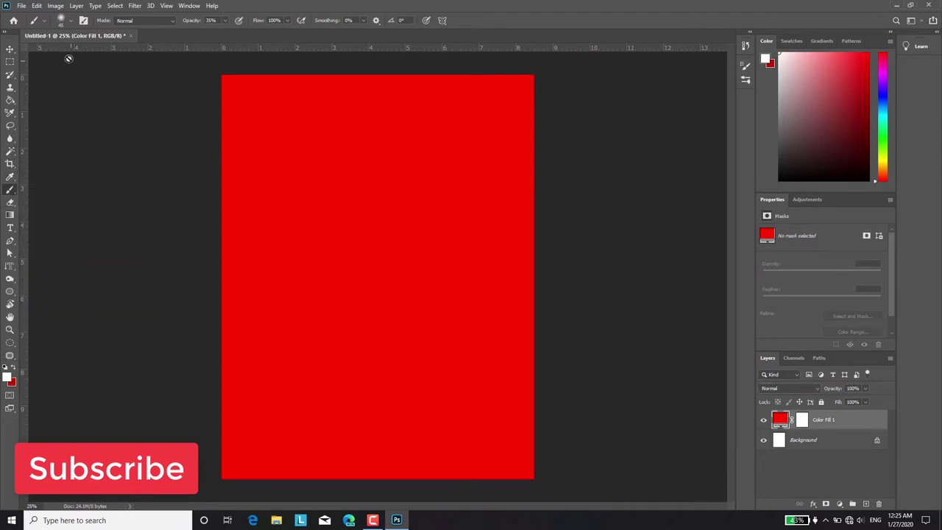
# Rasterize the fill and paint a soft white glow at the centre with a ~3100 px brush.
pyautogui.click(407, 256)
pyautogui.press('Return')
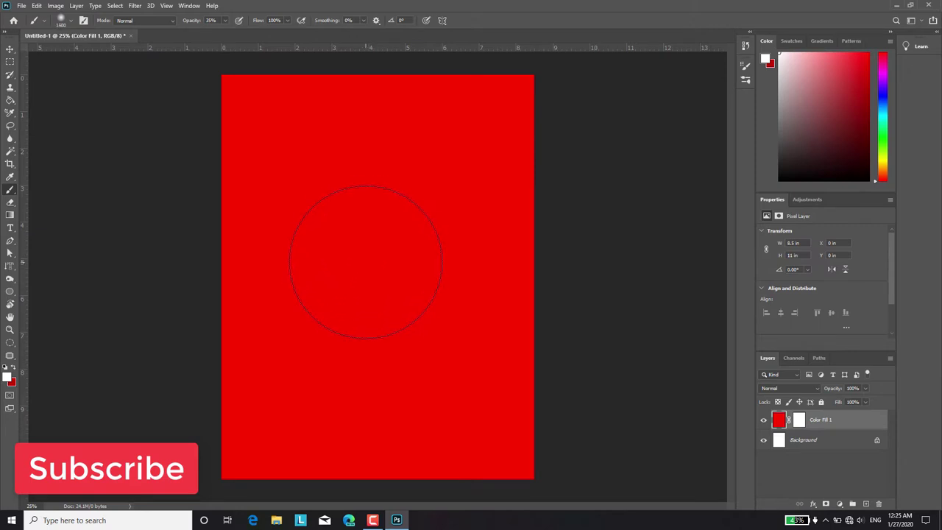
pyautogui.press(']')
pyautogui.press(']')
pyautogui.press(']')
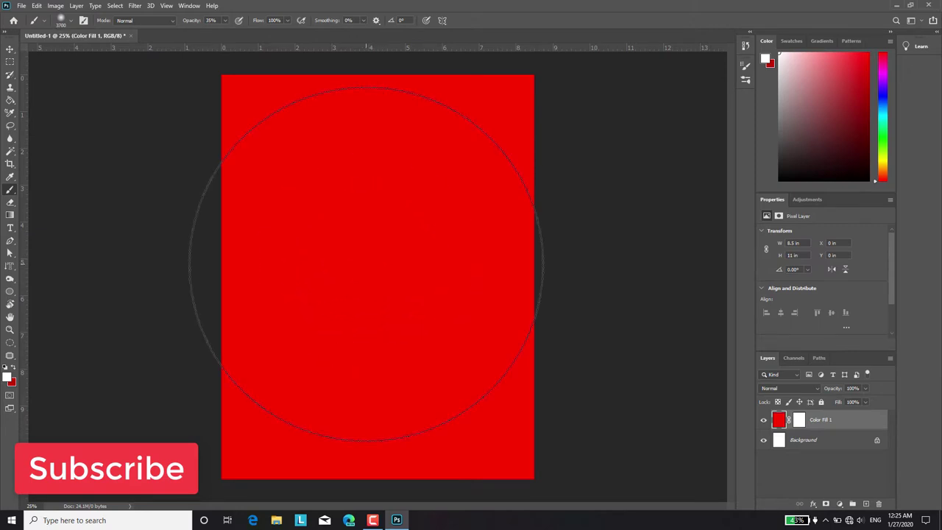
pyautogui.press('[')
pyautogui.press('[')
pyautogui.press('[')
pyautogui.press('[')
pyautogui.press('[')
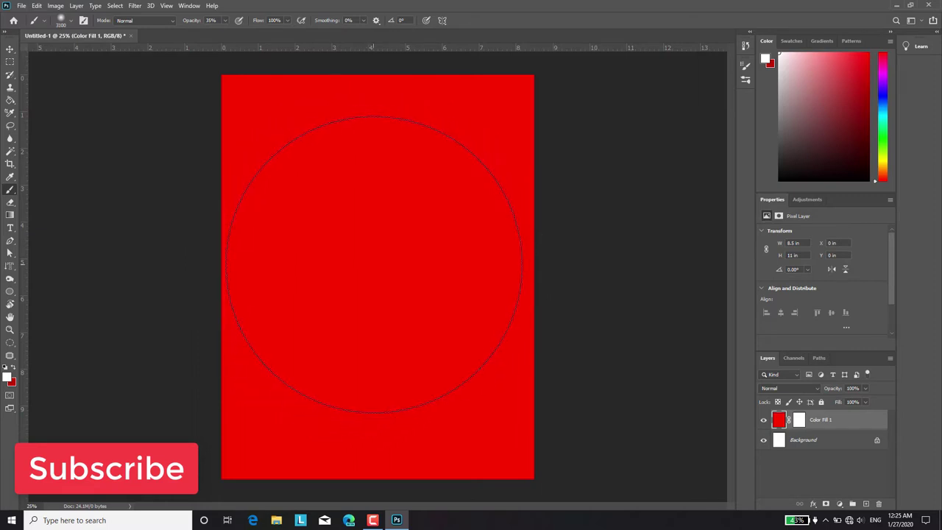
pyautogui.click(378, 265)
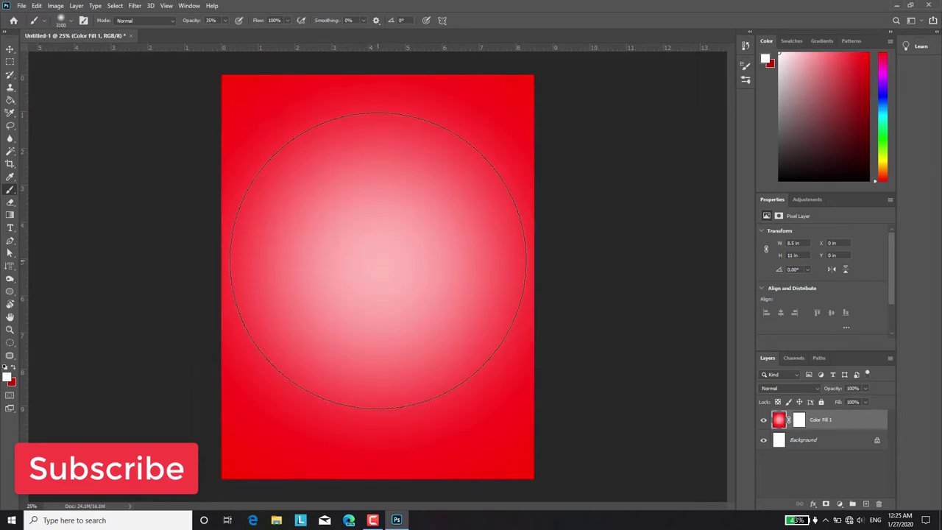
pyautogui.click(377, 259)
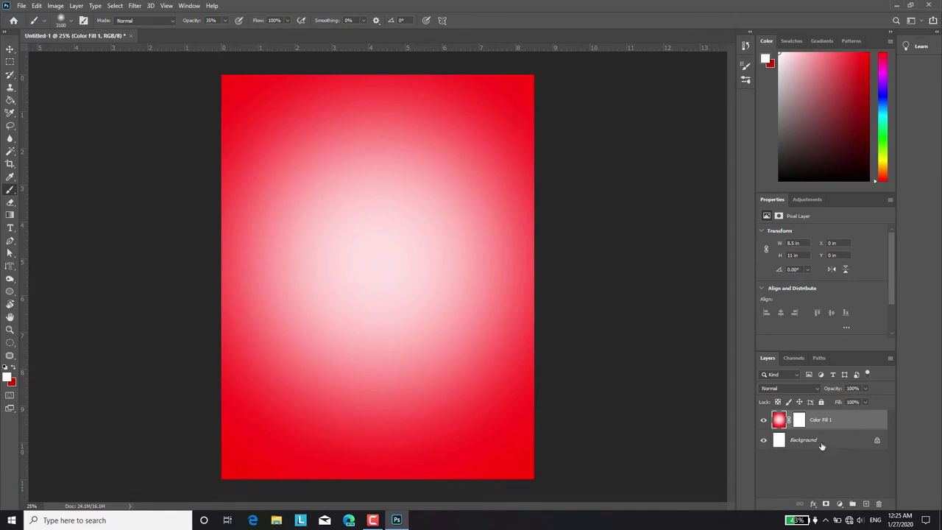
# Flatten the image and unlock the Background into Layer 0.
pyautogui.click(822, 442)
pyautogui.rightClick(828, 428)
pyautogui.click(836, 302)
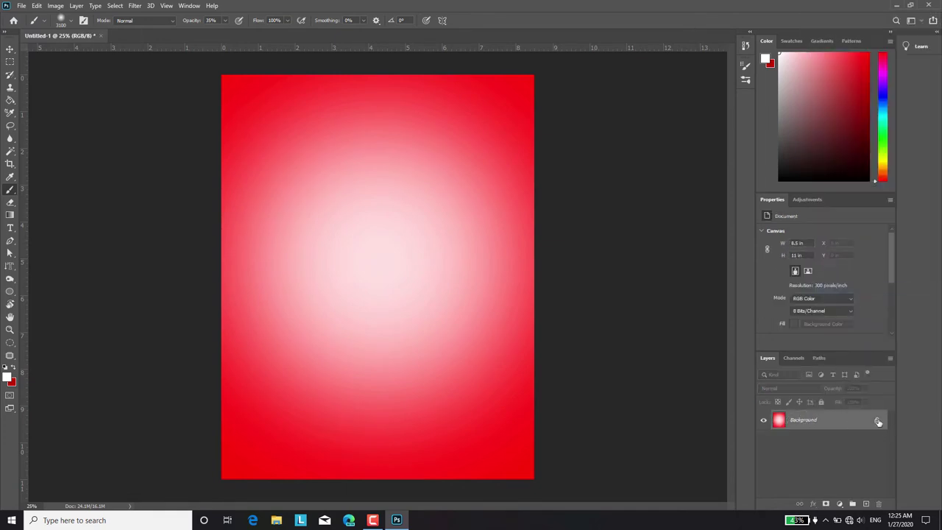
pyautogui.click(878, 422)
pyautogui.click(21, 5)
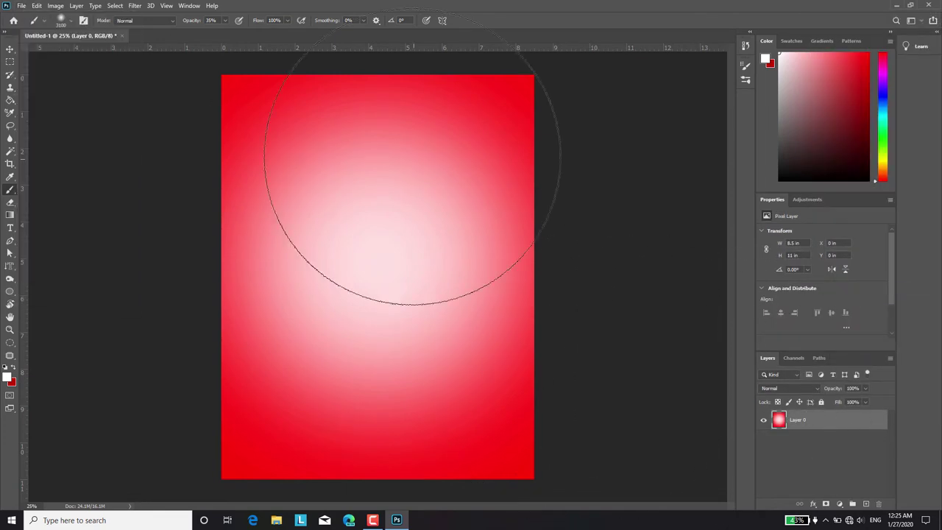
pyautogui.press('[')
pyautogui.press('[')
pyautogui.press('[')
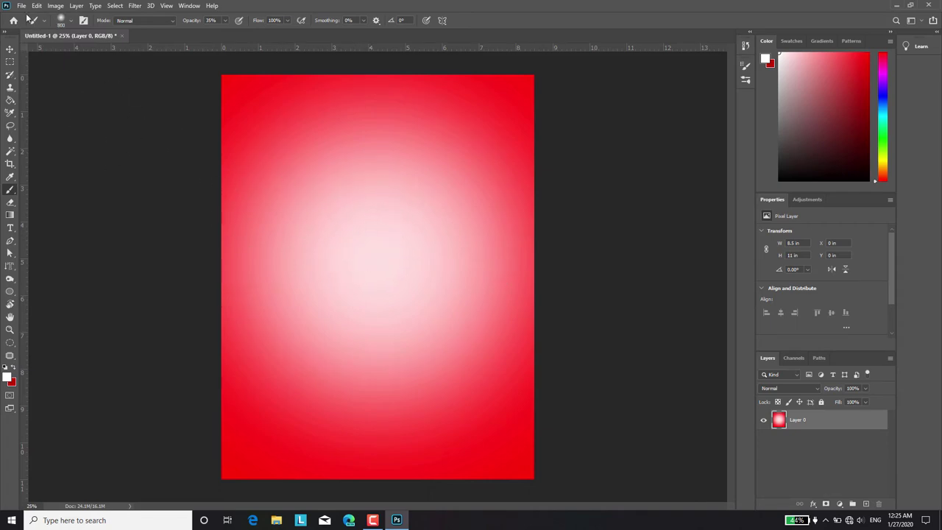
# Open the Strawberry image as a second document.
pyautogui.click(21, 5)
pyautogui.click(33, 22)
pyautogui.click(113, 208)
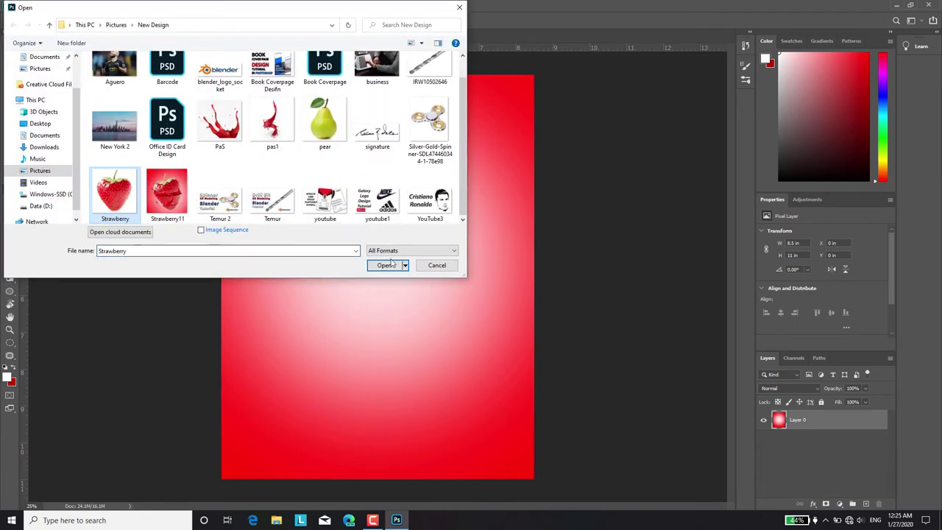
pyautogui.click(384, 265)
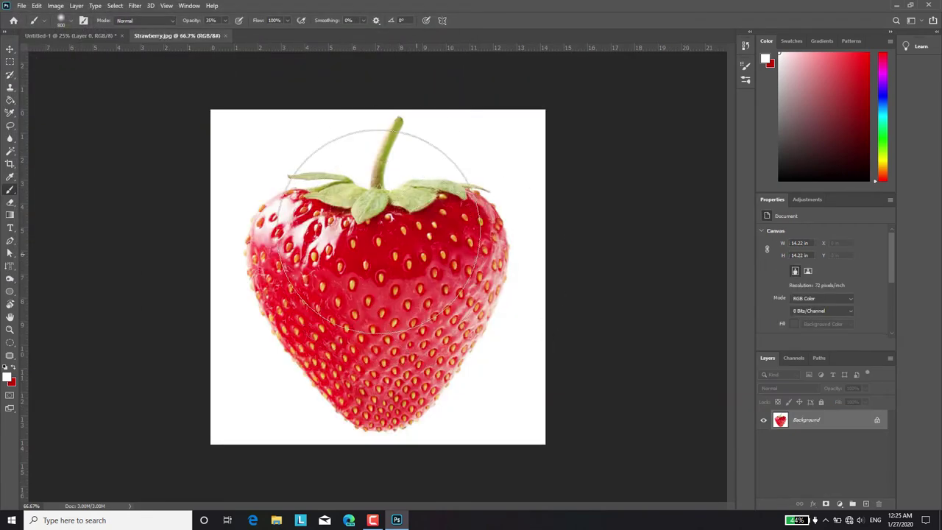
# Delete the white background around the strawberry using the Magic Wand.
pyautogui.click(10, 151)
pyautogui.click(263, 141)
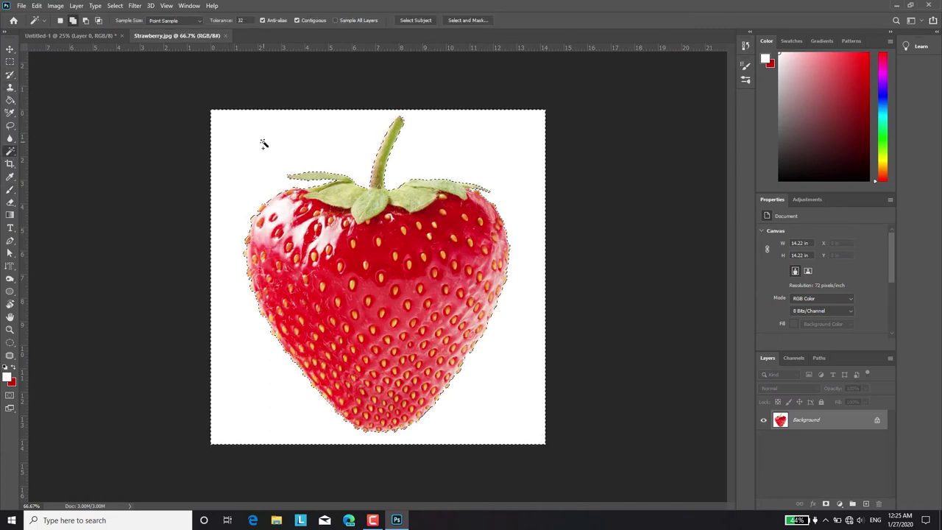
pyautogui.press('Delete')
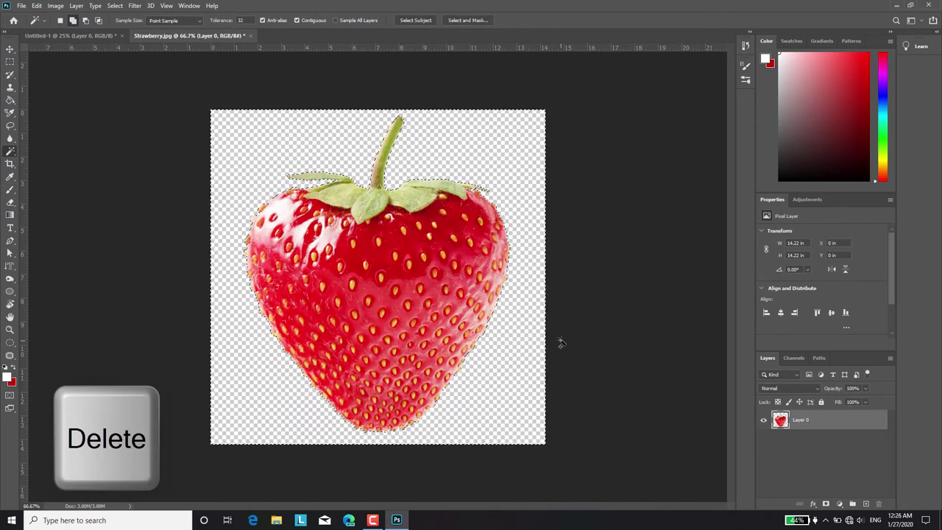
pyautogui.hotkey('ctrl', 'd')
pyautogui.click(10, 49)
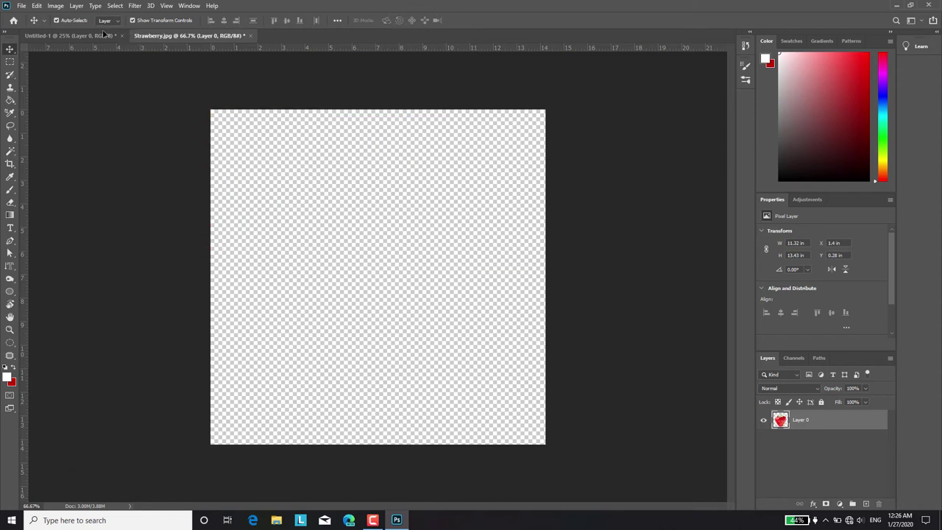
# Drag the strawberry into the red glow document and scale it uniformly to 166.26%.
pyautogui.moveTo(422, 289); pyautogui.dragTo(489, 353)
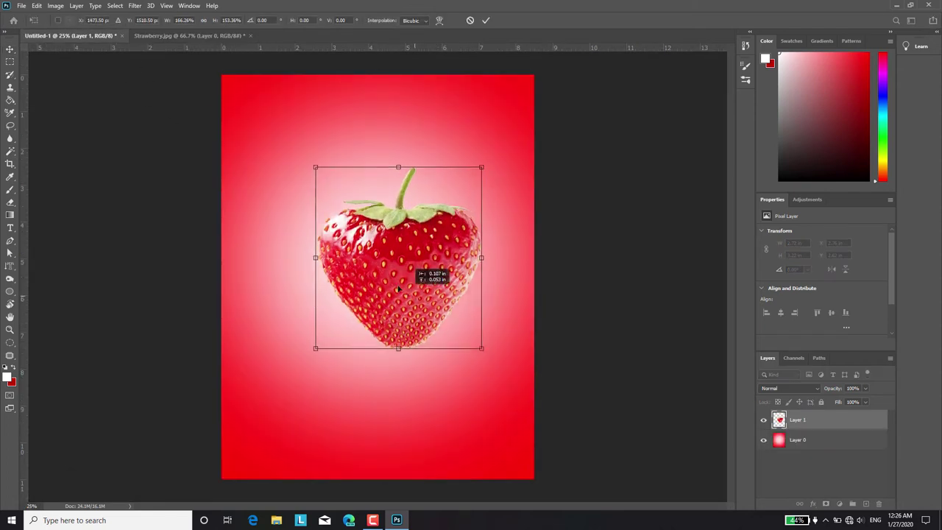
pyautogui.moveTo(408, 246); pyautogui.dragTo(365, 218)
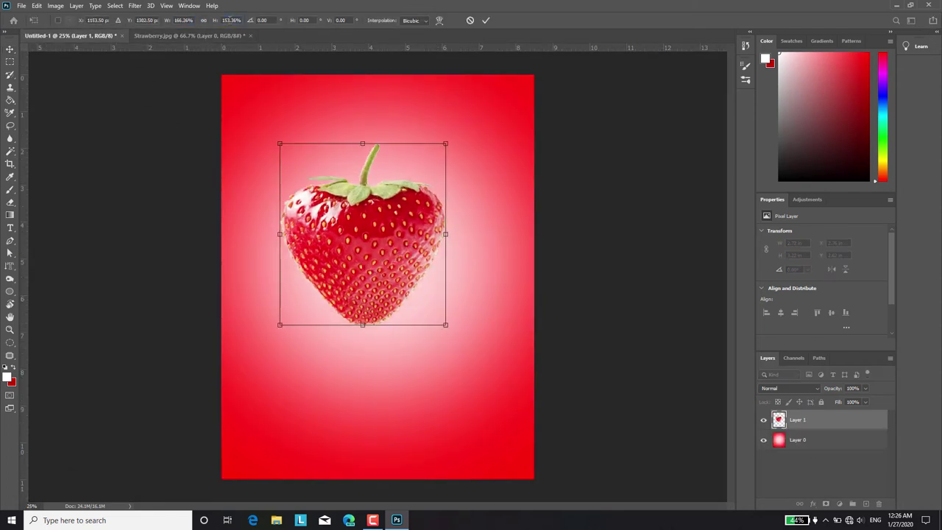
pyautogui.write('166.26')
pyautogui.press('Return')
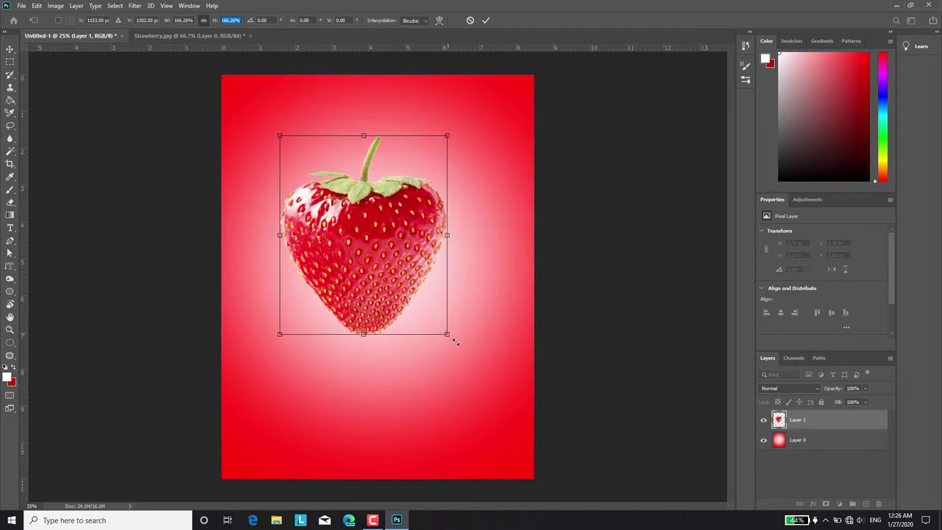
# Enlarge the strawberry further, centre it over the upper page and commit the transform.
pyautogui.moveTo(446, 333); pyautogui.dragTo(484, 370)
pyautogui.moveTo(491, 252); pyautogui.dragTo(482, 234)
pyautogui.moveTo(417, 280); pyautogui.dragTo(417, 269)
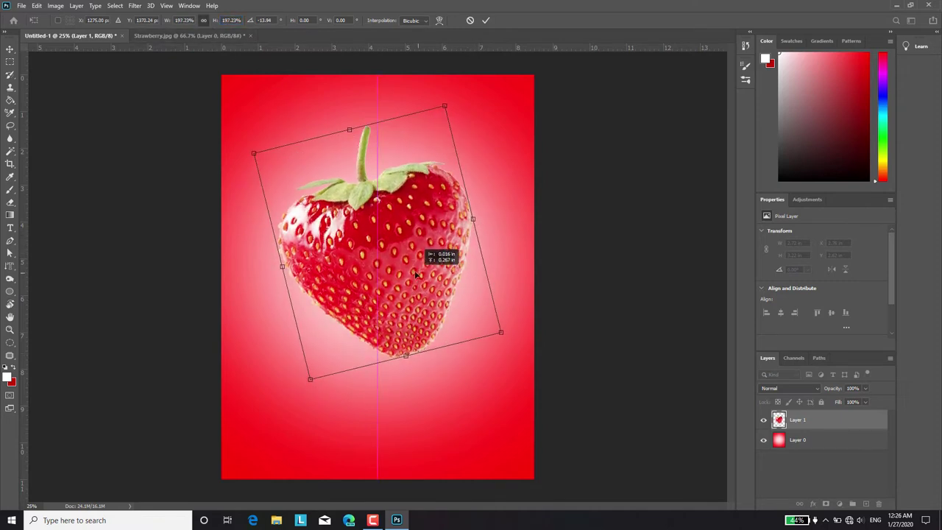
pyautogui.moveTo(484, 217); pyautogui.dragTo(481, 214)
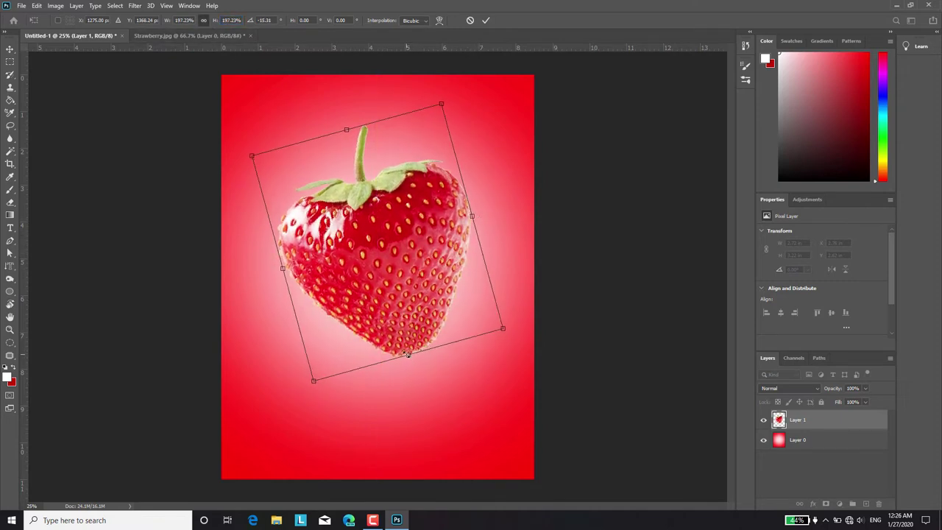
pyautogui.moveTo(407, 354); pyautogui.dragTo(379, 357)
pyautogui.click(485, 19)
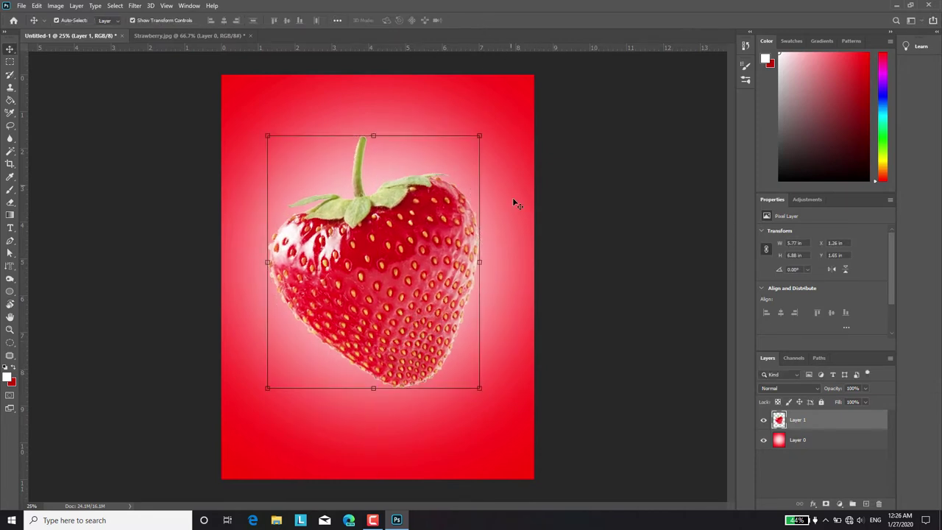
pyautogui.click(499, 315)
# Pen-trace the first cut, separate the bottom slice, and lift the rest of the strawberry.
pyautogui.click(10, 239)
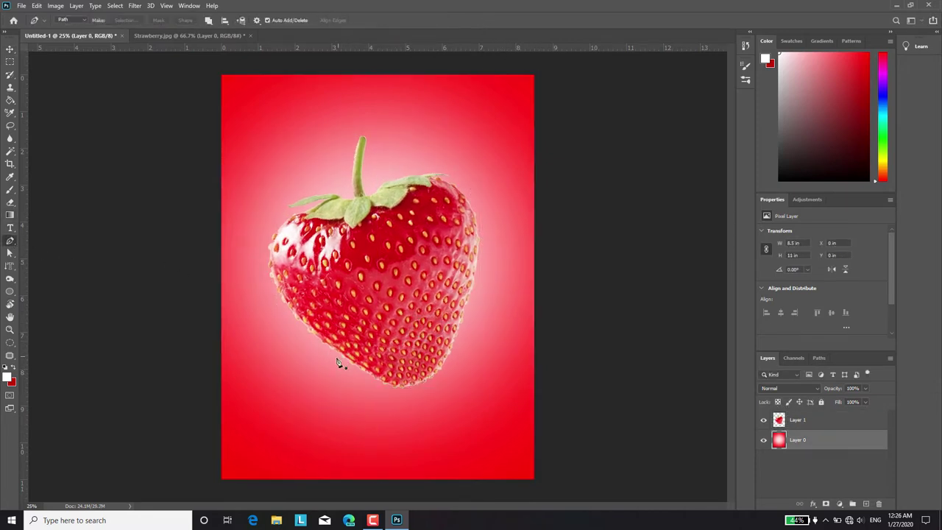
pyautogui.click(309, 354)
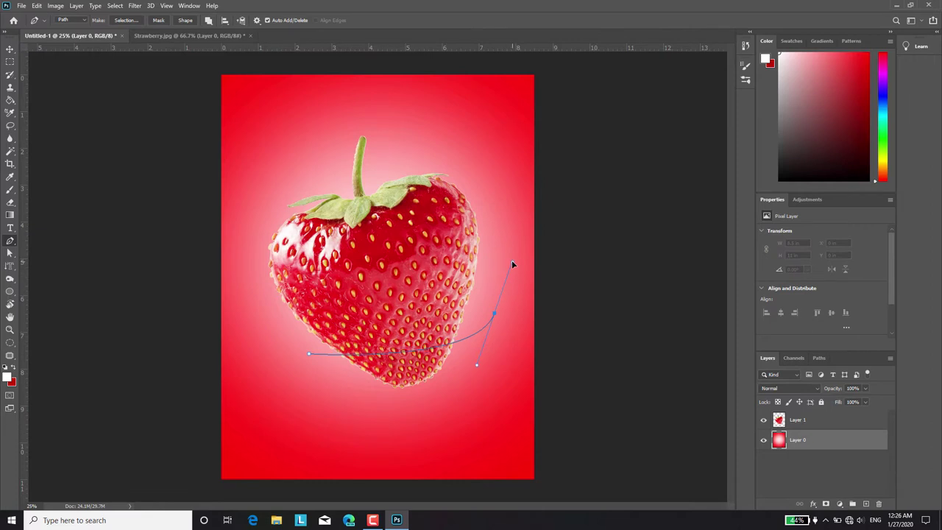
pyautogui.click(474, 116)
pyautogui.click(309, 96)
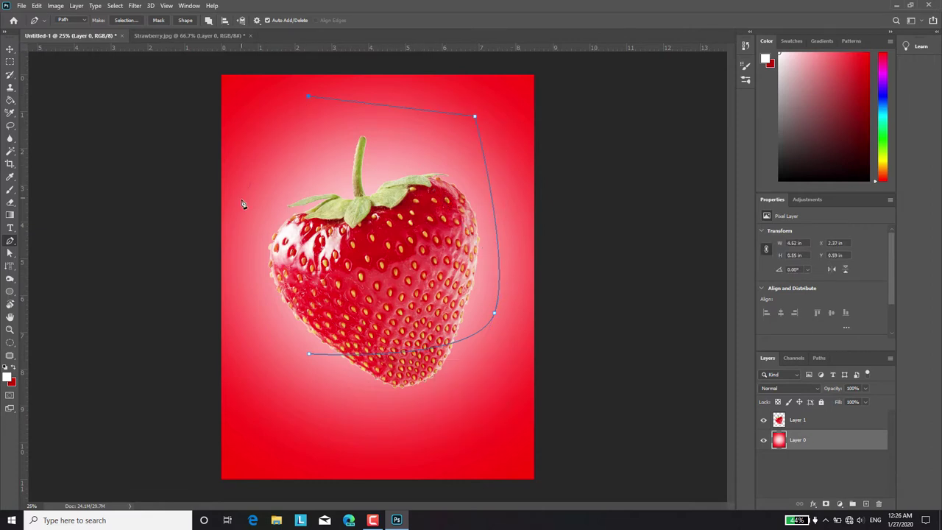
pyautogui.rightClick(311, 358)
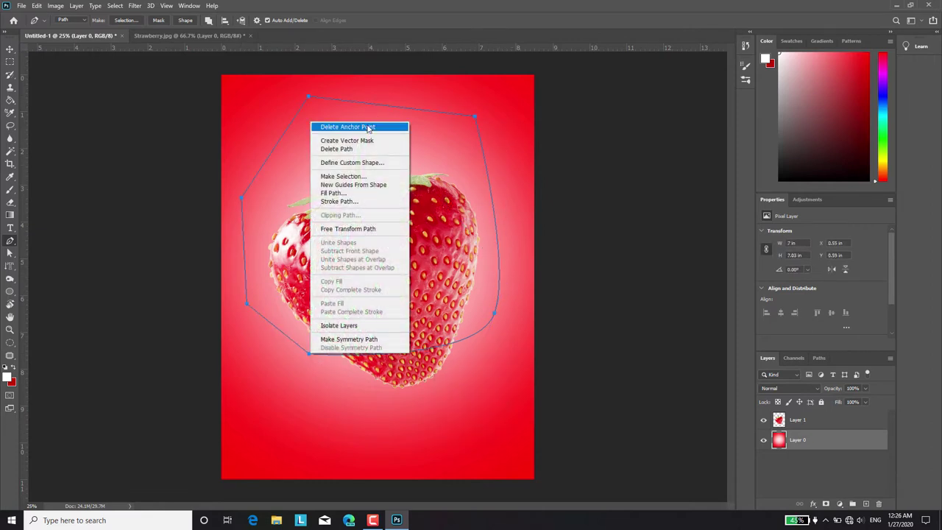
pyautogui.click(370, 178)
pyautogui.click(520, 138)
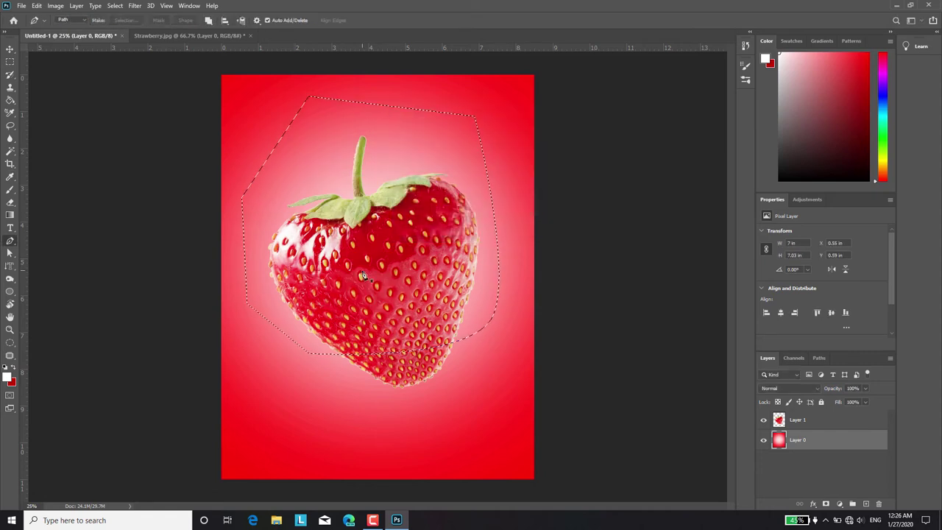
pyautogui.click(797, 419)
pyautogui.hotkey('ctrl', 'x')
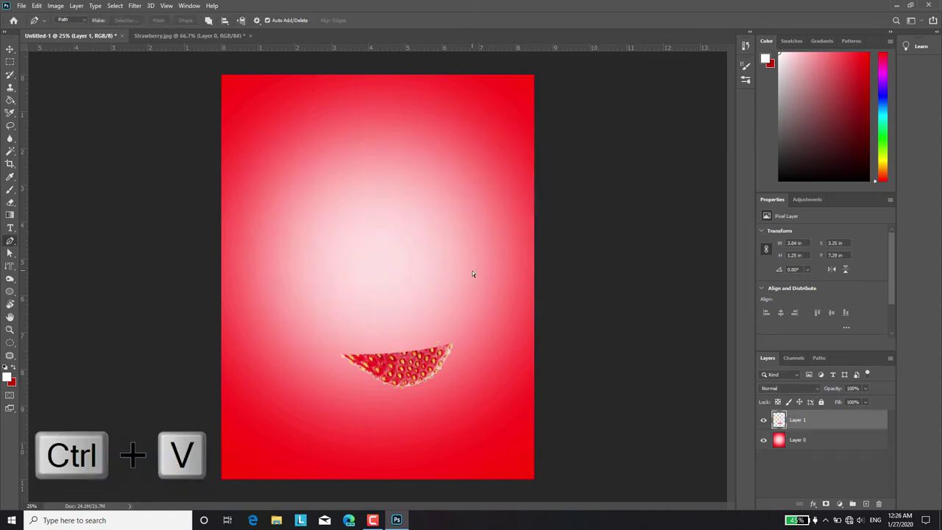
pyautogui.click(10, 48)
pyautogui.moveTo(390, 292)
pyautogui.mouseDown()
pyautogui.moveTo(381, 248)
pyautogui.moveTo(386, 255)
pyautogui.mouseUp()
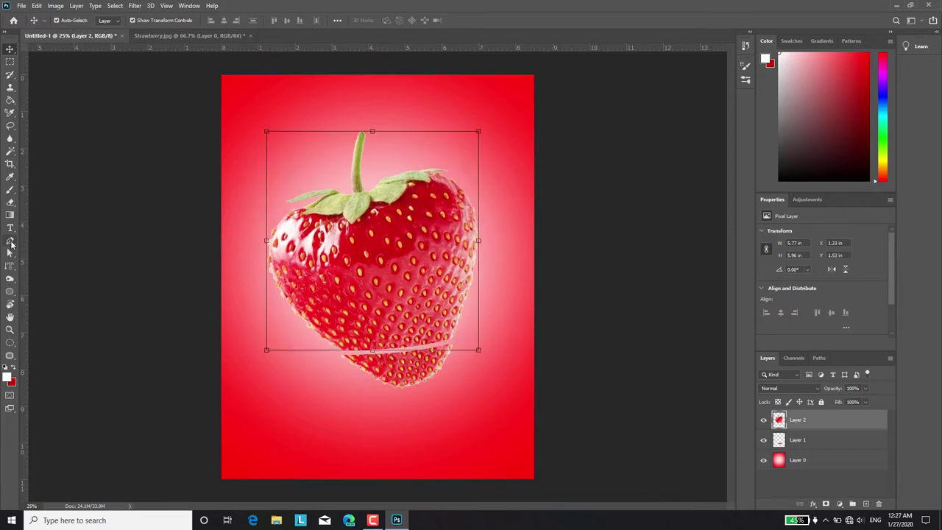
# Cut the second slice onto its own layer and raise the upper part to open a gap.
pyautogui.click(10, 243)
pyautogui.rightClick(303, 326)
pyautogui.click(331, 155)
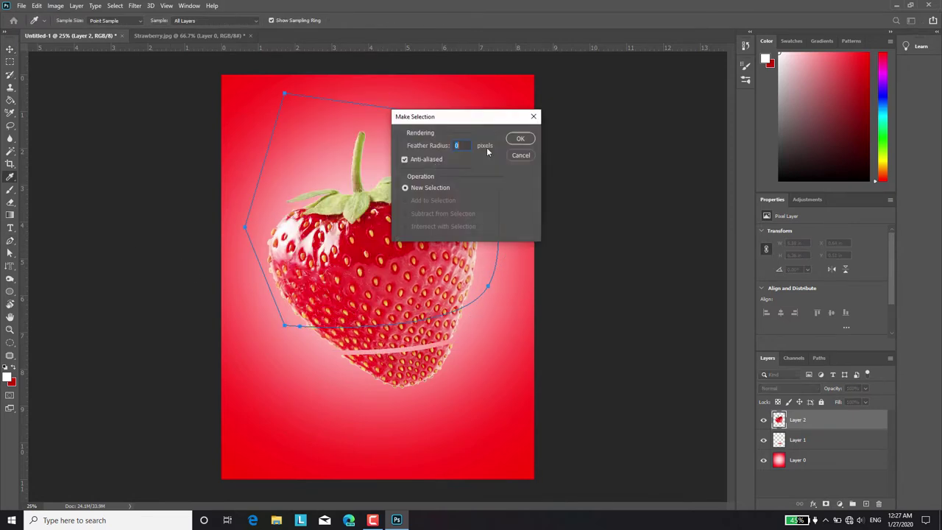
pyautogui.click(522, 135)
pyautogui.hotkey('ctrl', 'j')
pyautogui.press('v')
pyautogui.moveTo(378, 285); pyautogui.dragTo(379, 248)
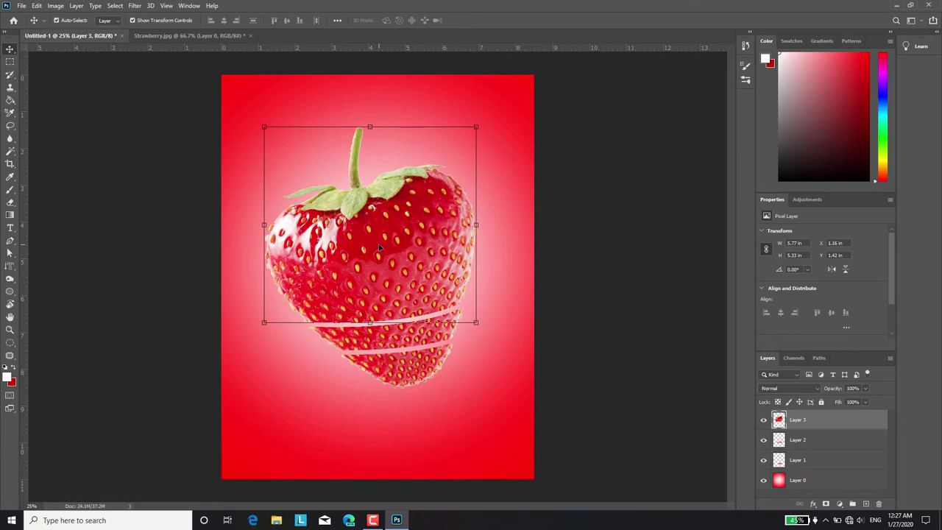
# Cut the top piece onto a new layer and shift it to create the third gap.
pyautogui.press('p')
pyautogui.click(270, 292)
pyautogui.click(486, 253)
pyautogui.click(294, 103)
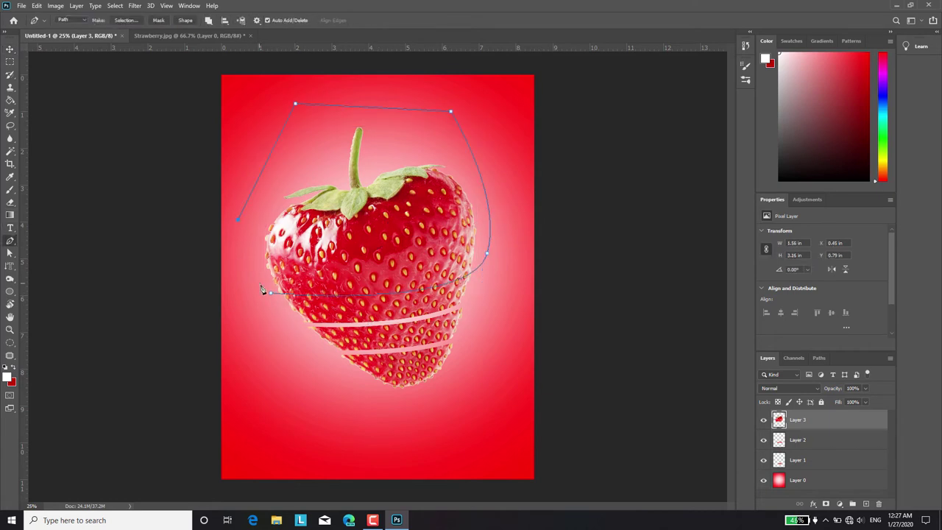
pyautogui.click(238, 218)
pyautogui.rightClick(271, 292)
pyautogui.click(520, 139)
pyautogui.hotkey('ctrl', 'j')
pyautogui.press('v')
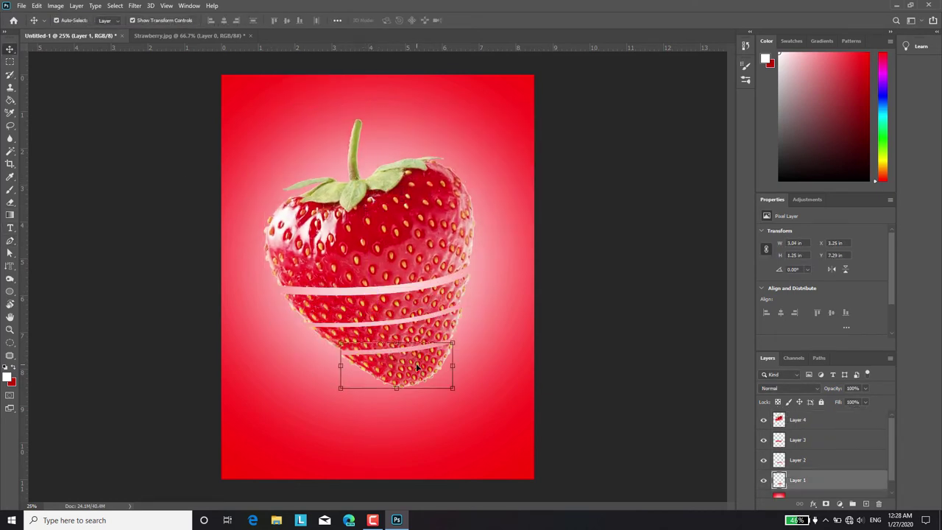
pyautogui.moveTo(403, 297); pyautogui.dragTo(403, 307)
# Select the bottom slice on Layer 1.
pyautogui.click(426, 228)
pyautogui.click(434, 346)
pyautogui.scroll(2, 475, 337)
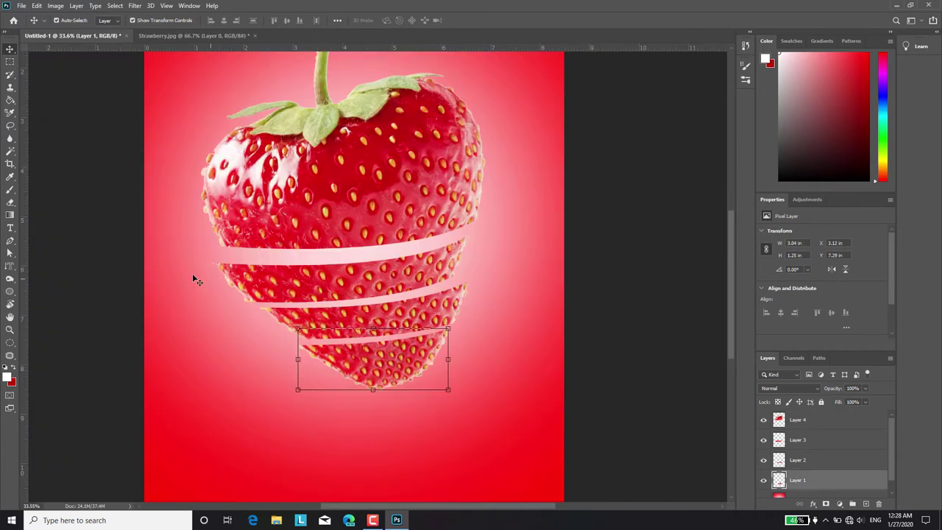
pyautogui.click(9, 292)
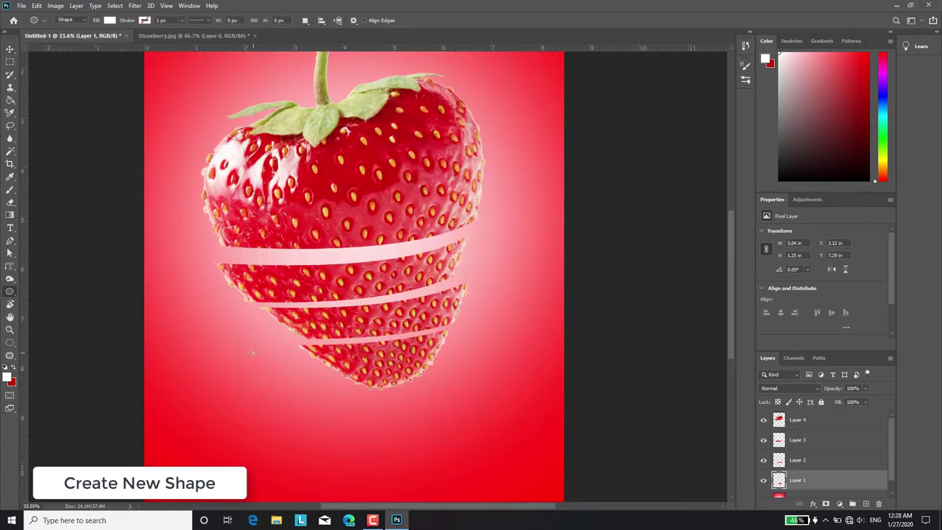
# Draw a wide flat ellipse across the lower slice filled with dark red.
pyautogui.moveTo(262, 325); pyautogui.dragTo(466, 340)
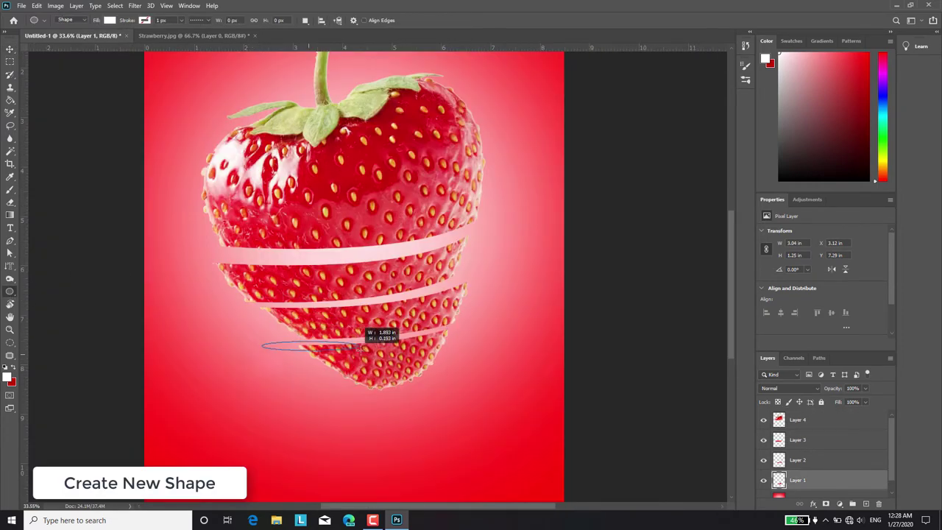
pyautogui.click(109, 21)
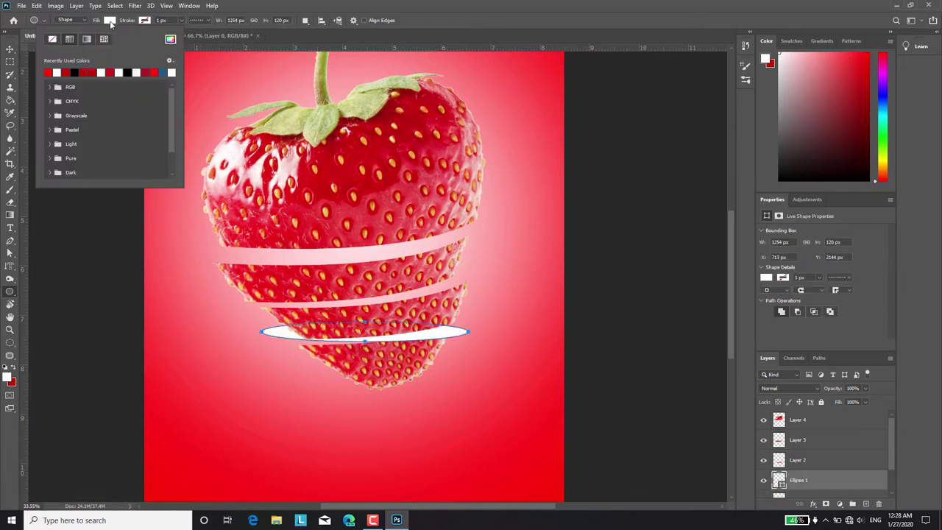
pyautogui.click(83, 72)
pyautogui.click(445, 11)
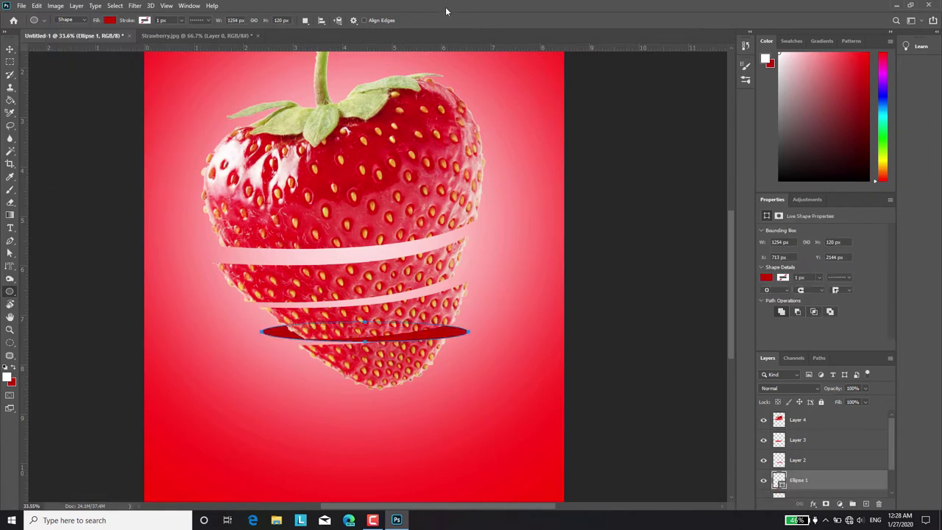
# Tilt, resize and warp the dark red ellipse into a thin curved band.
pyautogui.click(11, 50)
pyautogui.moveTo(470, 331); pyautogui.dragTo(468, 326)
pyautogui.moveTo(261, 332); pyautogui.dragTo(298, 337)
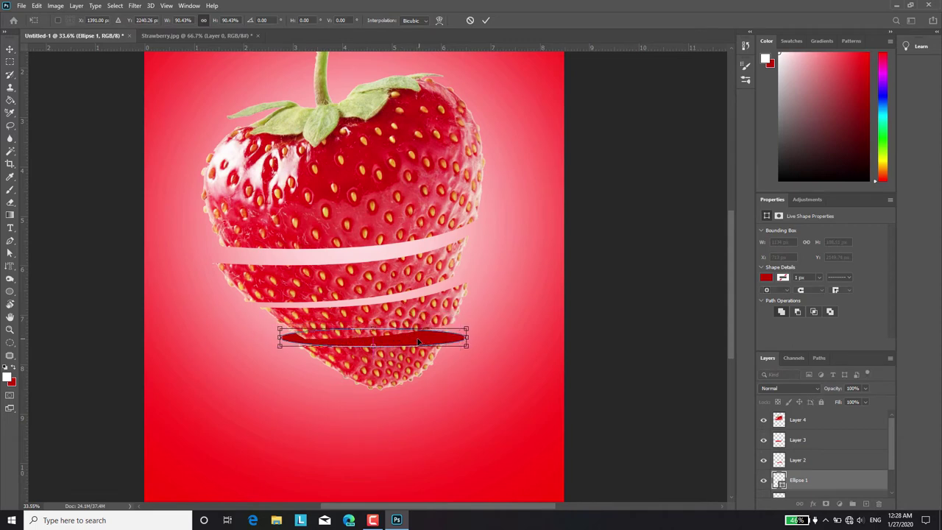
pyautogui.scroll(5, 345, 332)
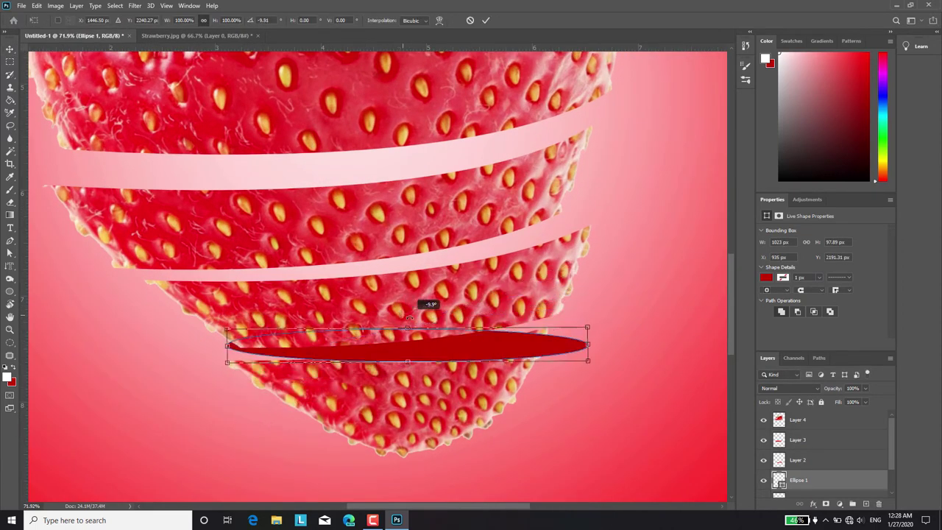
pyautogui.moveTo(409, 317); pyautogui.dragTo(416, 315)
pyautogui.moveTo(586, 328)
pyautogui.mouseDown()
pyautogui.moveTo(548, 324)
pyautogui.moveTo(558, 331)
pyautogui.mouseUp()
pyautogui.moveTo(394, 328); pyautogui.dragTo(396, 332)
pyautogui.moveTo(556, 321)
pyautogui.mouseDown()
pyautogui.moveTo(546, 317)
pyautogui.moveTo(557, 281)
pyautogui.moveTo(544, 274)
pyautogui.mouseUp()
pyautogui.click(438, 19)
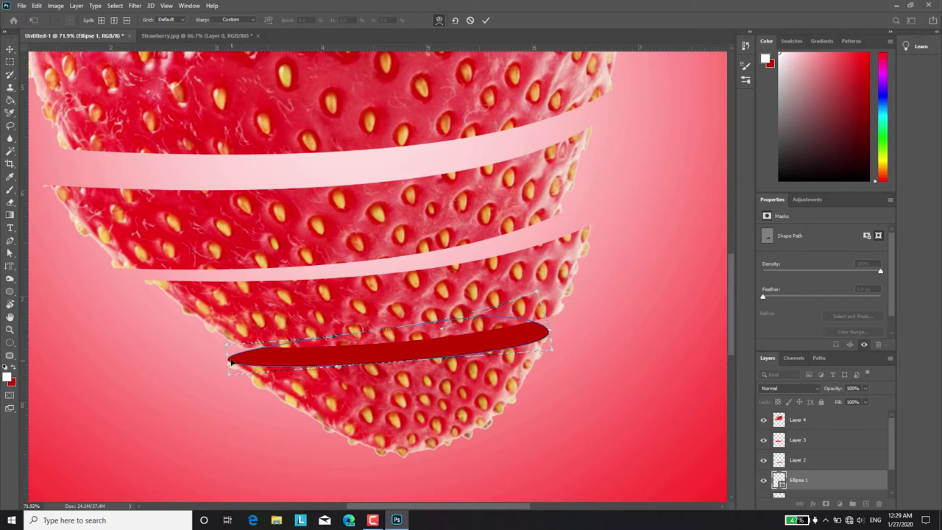
pyautogui.moveTo(227, 346); pyautogui.dragTo(224, 336)
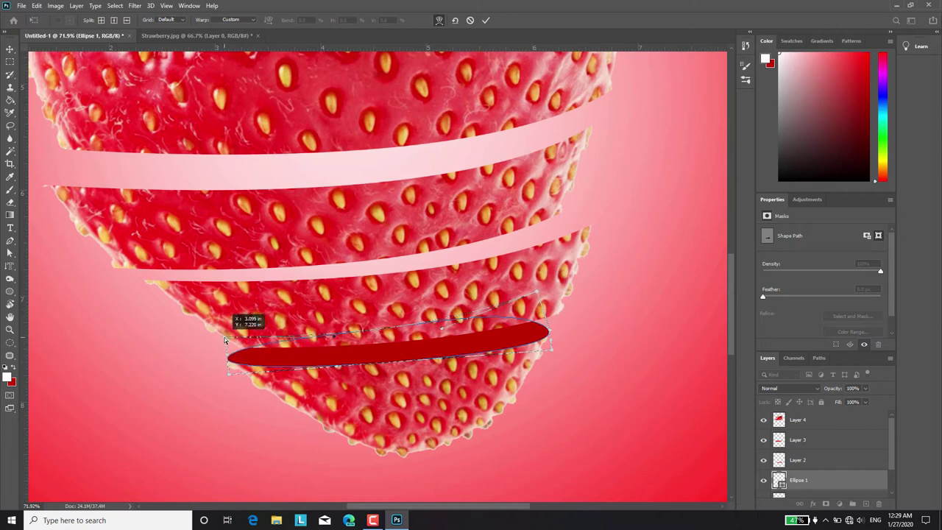
pyautogui.click(484, 20)
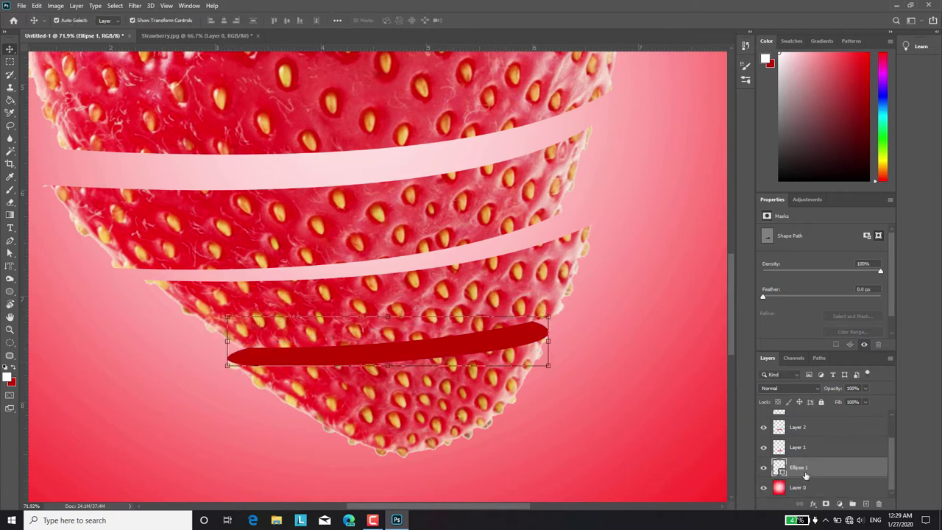
# Move Ellipse 1 below Layer 1 and warp its ends to curve around the slice.
pyautogui.moveTo(802, 481); pyautogui.dragTo(802, 492)
pyautogui.scroll(2, 559, 372)
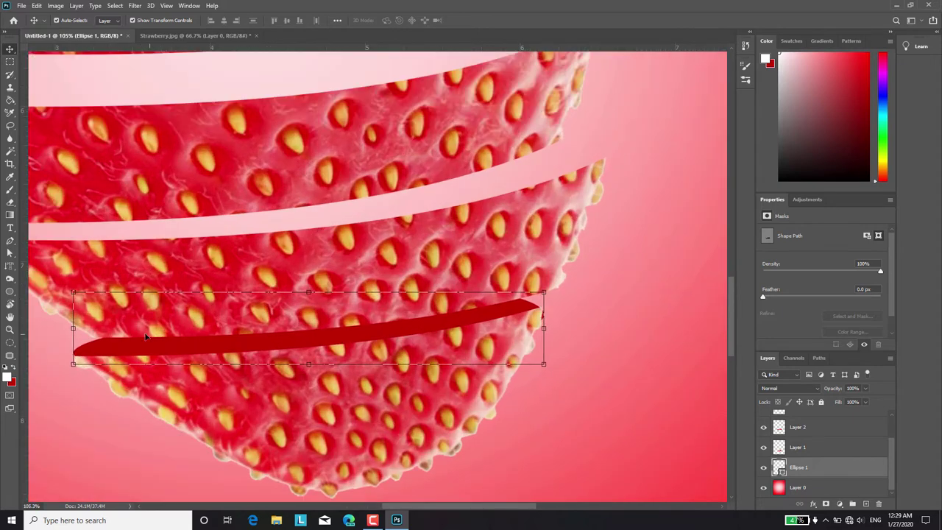
pyautogui.hotkey('ctrl', 't')
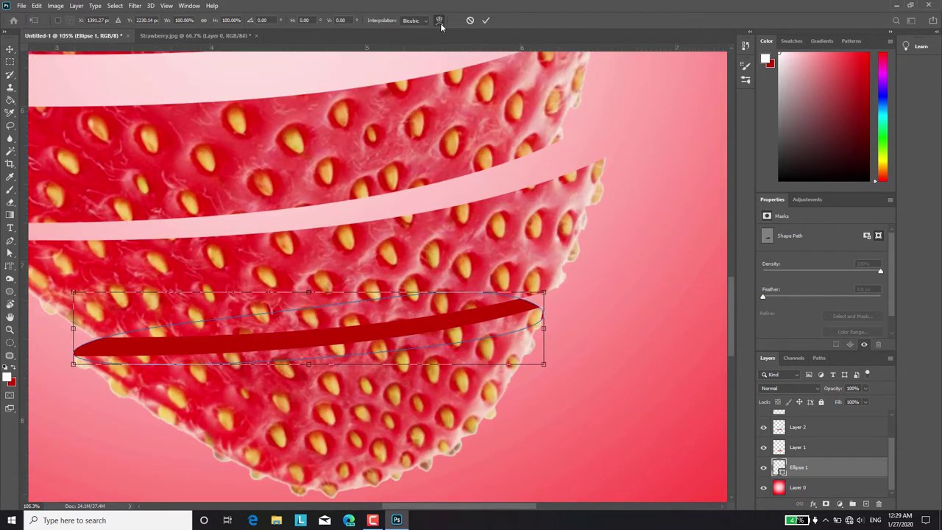
pyautogui.click(439, 21)
pyautogui.moveTo(74, 365); pyautogui.dragTo(77, 364)
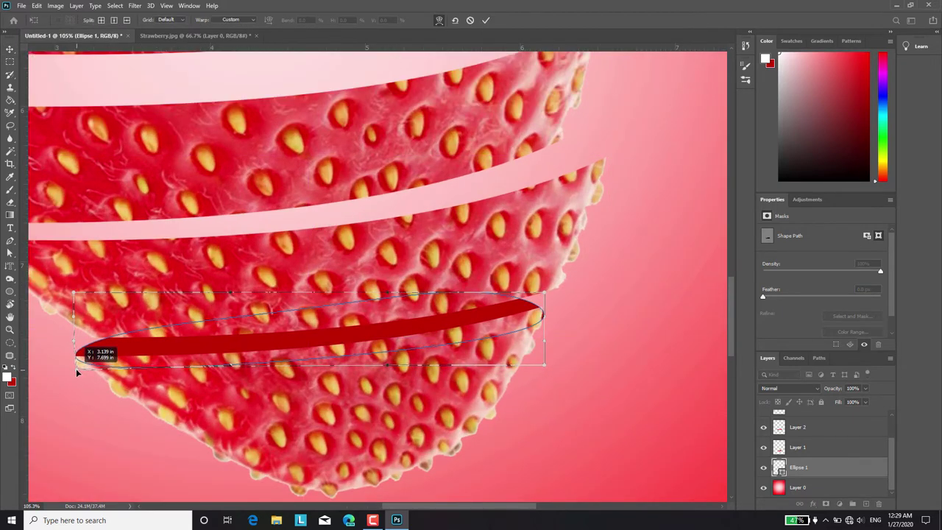
pyautogui.moveTo(544, 315); pyautogui.dragTo(537, 283)
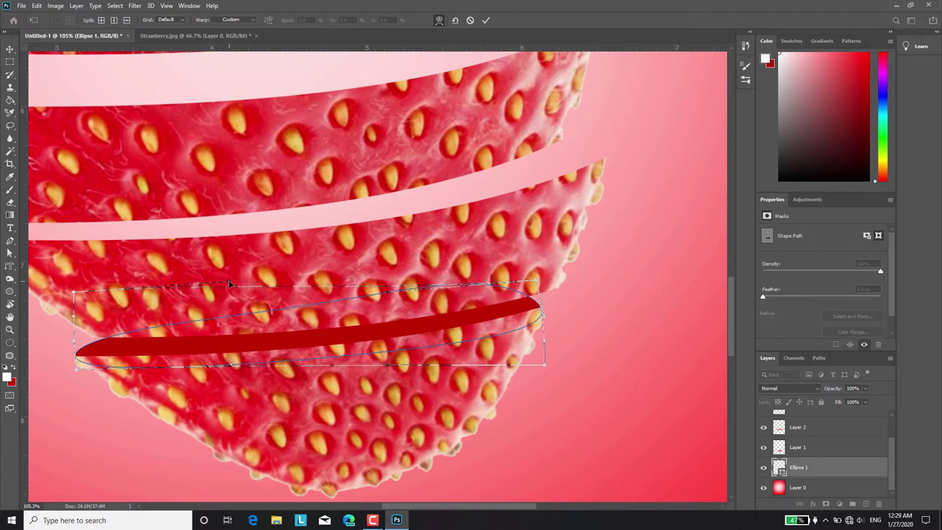
pyautogui.click(486, 20)
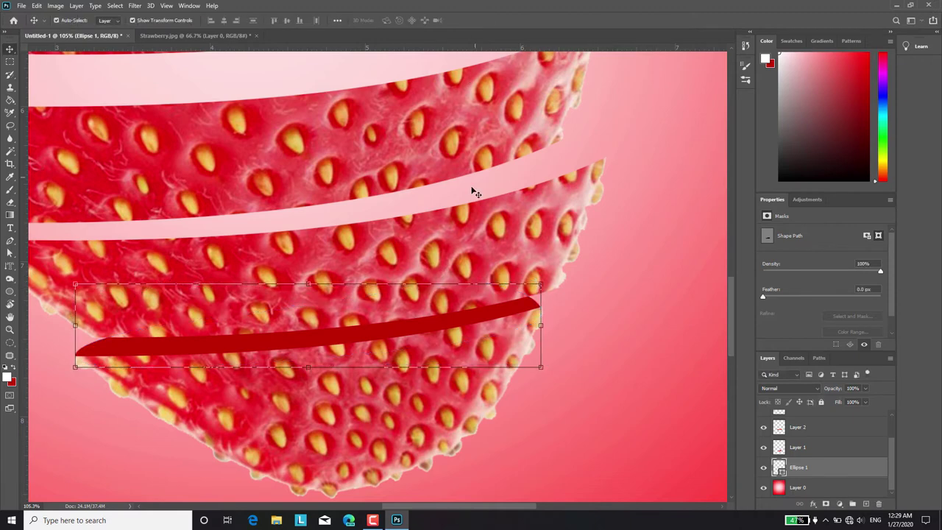
pyautogui.scroll(-1, 475, 189)
pyautogui.scroll(-1, 475, 189)
pyautogui.click(600, 334)
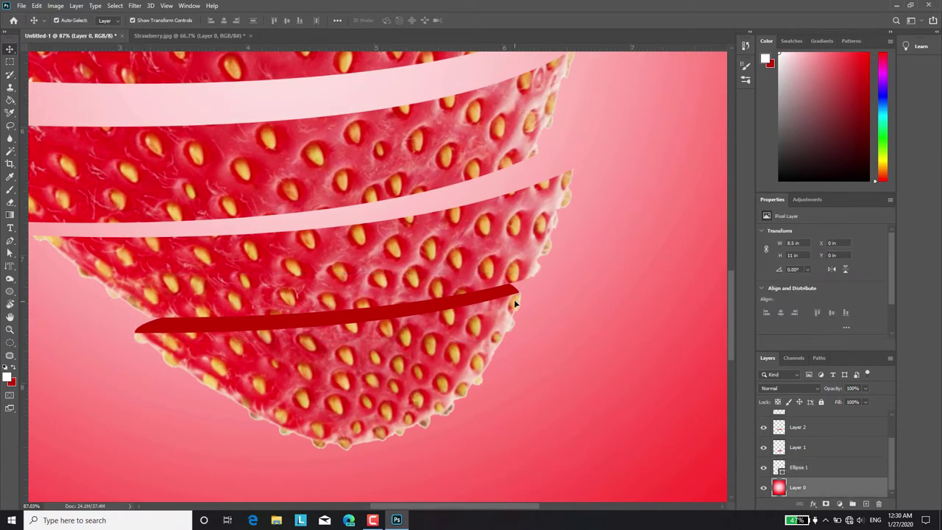
# Draw a second ellipse across the second slice filled with dark red.
pyautogui.press('u')
pyautogui.moveTo(32, 219); pyautogui.dragTo(559, 146)
pyautogui.click(110, 20)
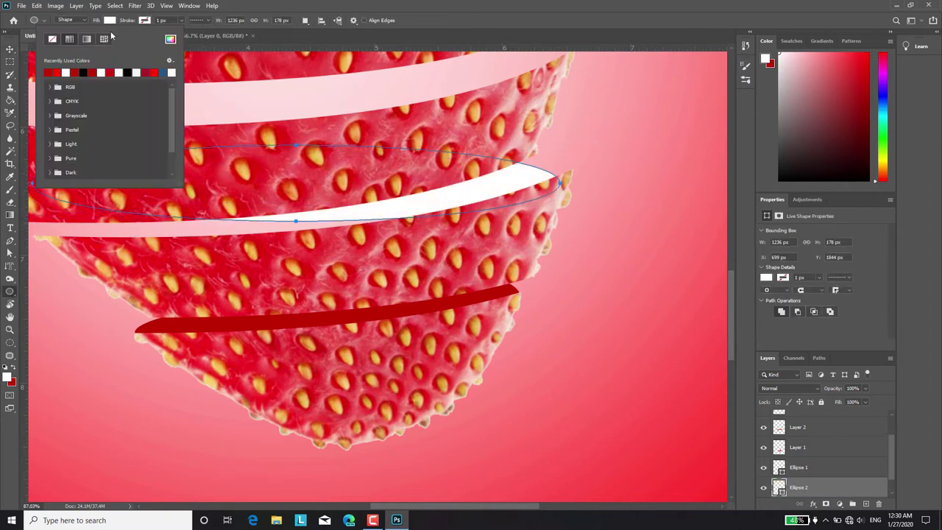
pyautogui.click(73, 71)
# Tilt, thicken and widen the new red band across the upper gap.
pyautogui.press('v')
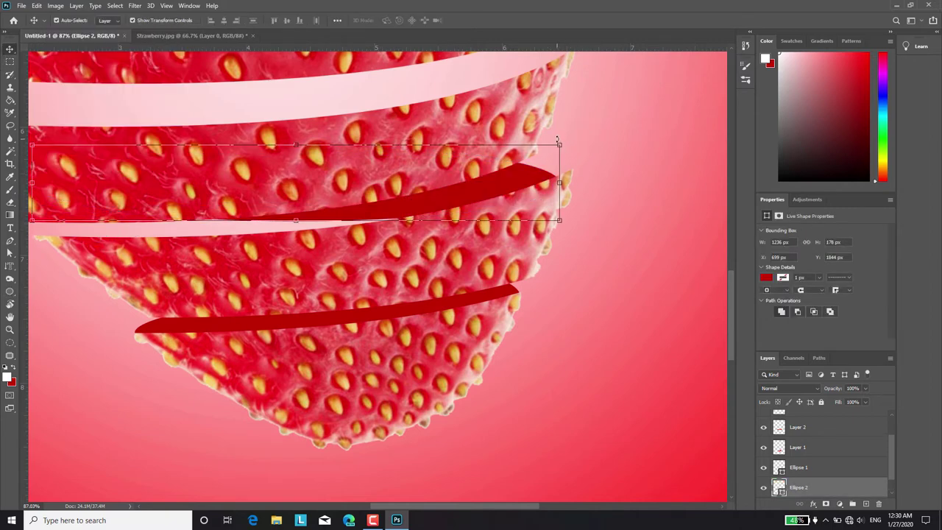
pyautogui.moveTo(557, 139); pyautogui.dragTo(548, 102)
pyautogui.scroll(-2, 482, 215)
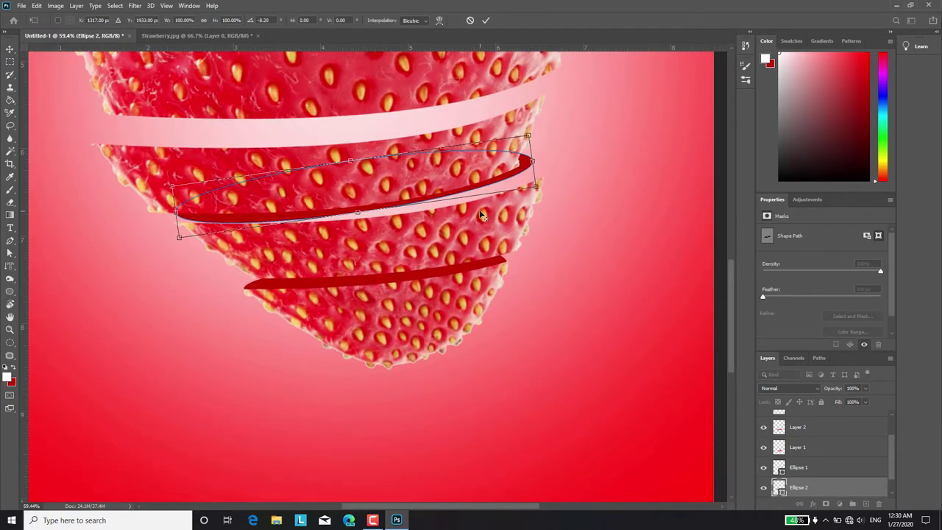
pyautogui.scroll(1, 481, 215)
pyautogui.moveTo(333, 213); pyautogui.dragTo(335, 224)
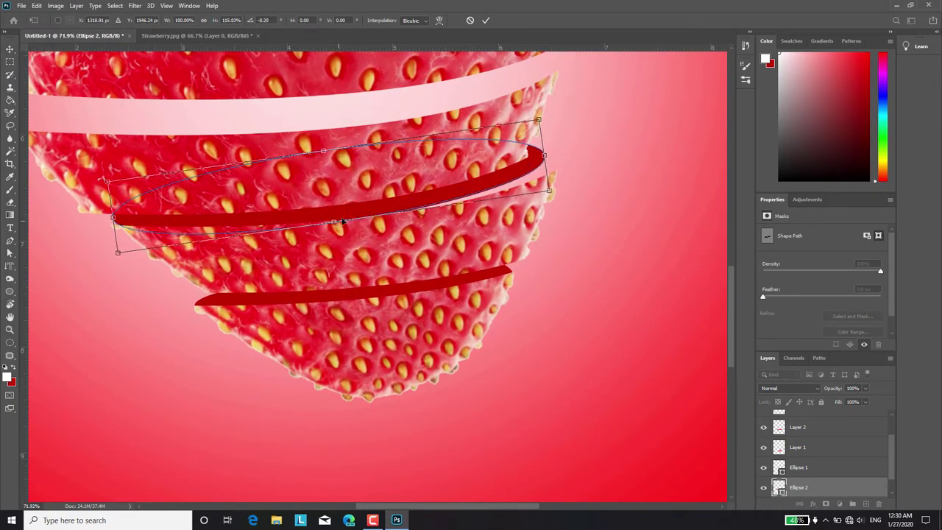
pyautogui.moveTo(551, 152); pyautogui.dragTo(564, 147)
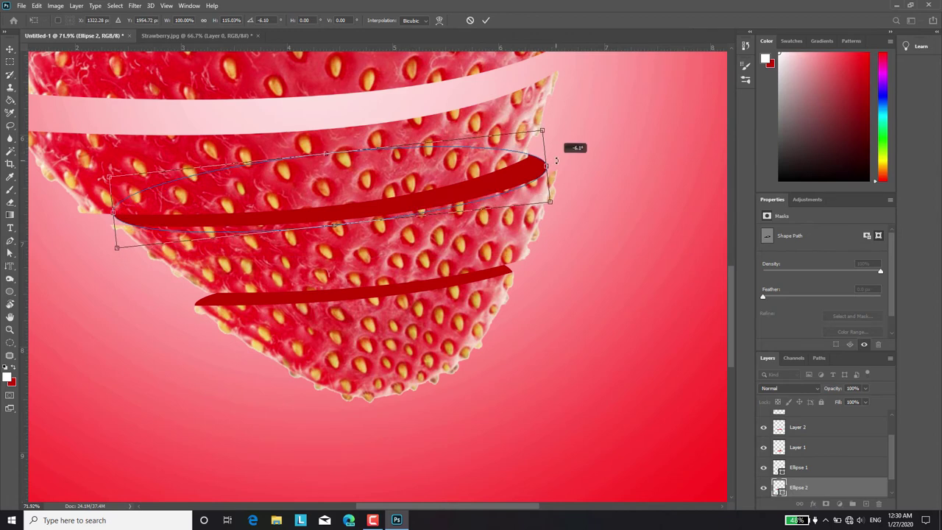
pyautogui.moveTo(411, 200); pyautogui.dragTo(419, 200)
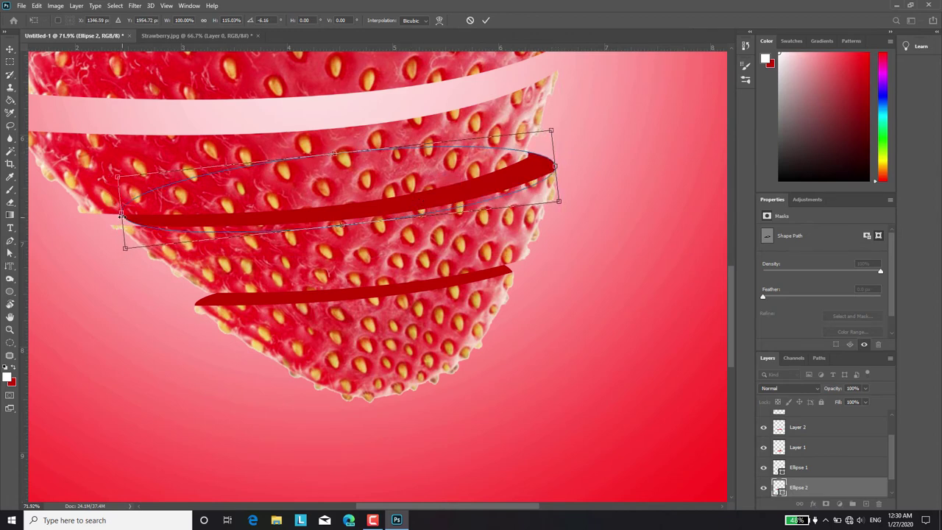
pyautogui.moveTo(121, 212); pyautogui.dragTo(108, 214)
pyautogui.moveTo(326, 156); pyautogui.dragTo(353, 152)
# Warp the band's right tip and bend its left end around the slice.
pyautogui.click(439, 20)
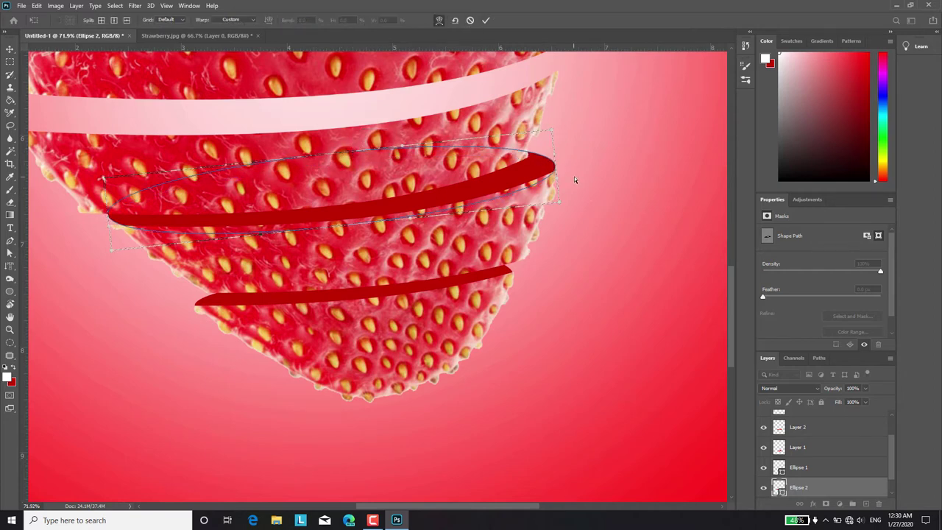
pyautogui.scroll(3, 575, 180)
pyautogui.moveTo(542, 179); pyautogui.dragTo(553, 192)
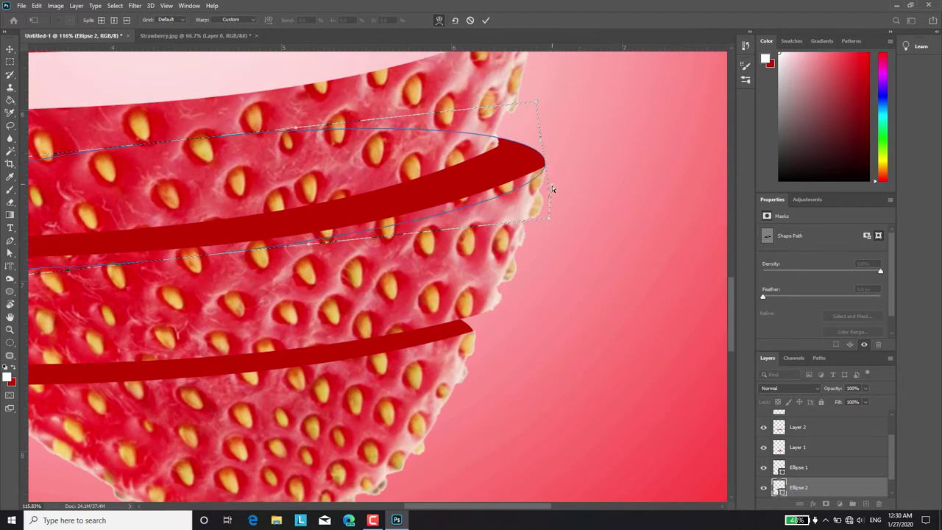
pyautogui.hscroll(-5, 271, 259)
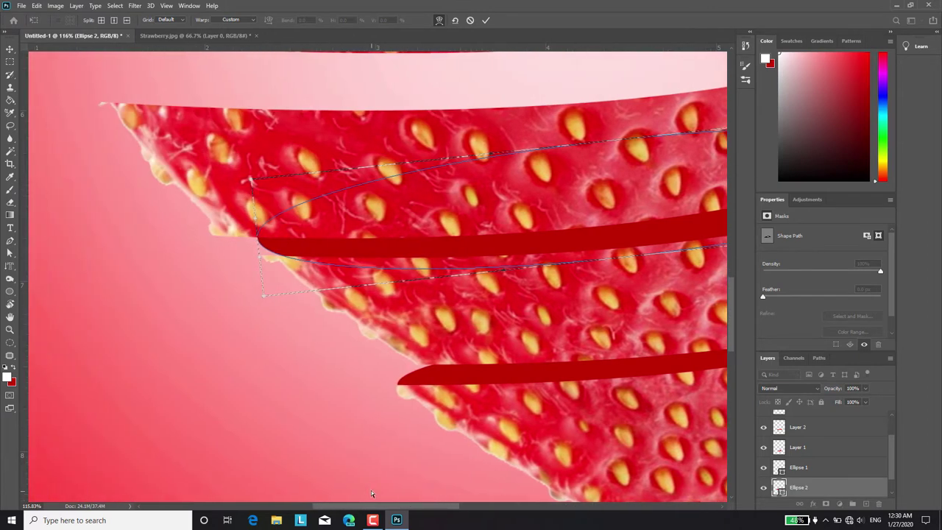
pyautogui.moveTo(261, 272); pyautogui.dragTo(269, 292)
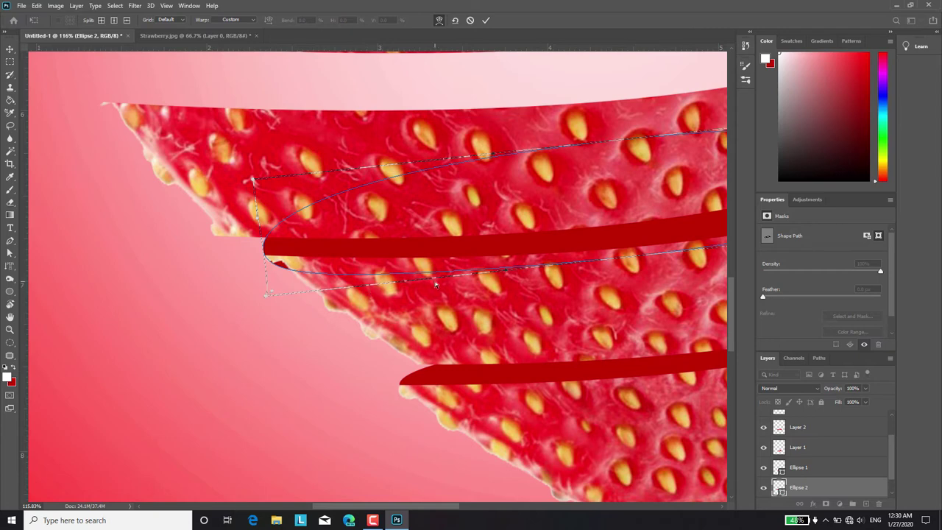
# Commit the middle band's warp and add a layer mask to Ellipse 2.
pyautogui.click(486, 19)
pyautogui.click(825, 503)
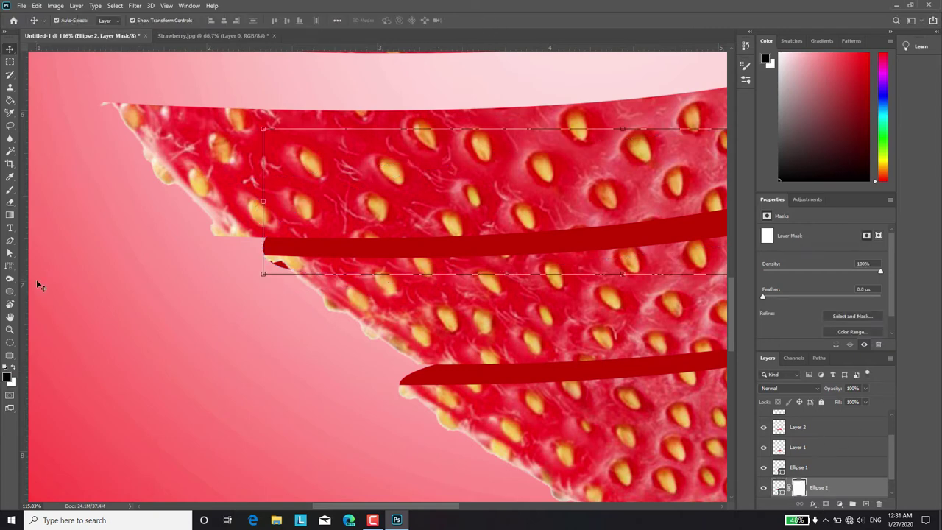
pyautogui.click(9, 190)
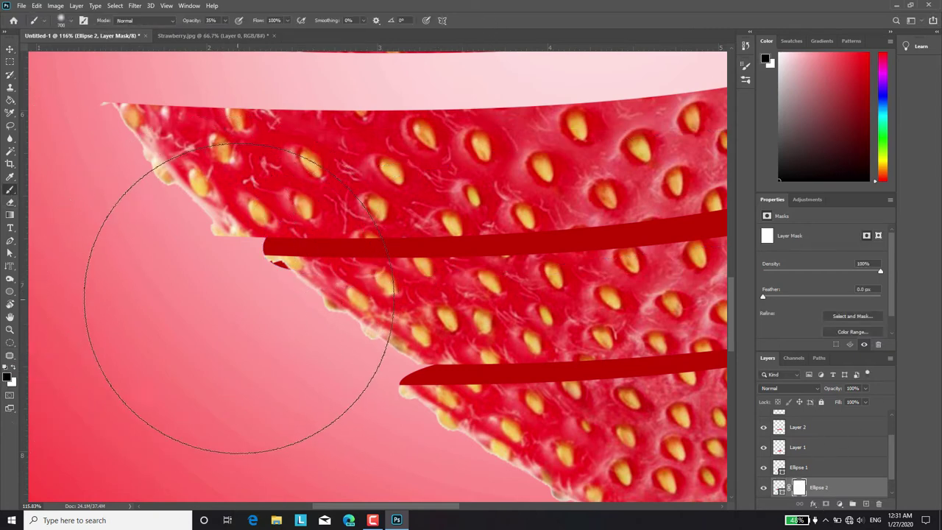
pyautogui.press('[')
pyautogui.press('[')
pyautogui.press('[')
# Choose a hard round brush at 100% opacity and zoom out the view.
pyautogui.click(71, 21)
pyautogui.click(37, 95)
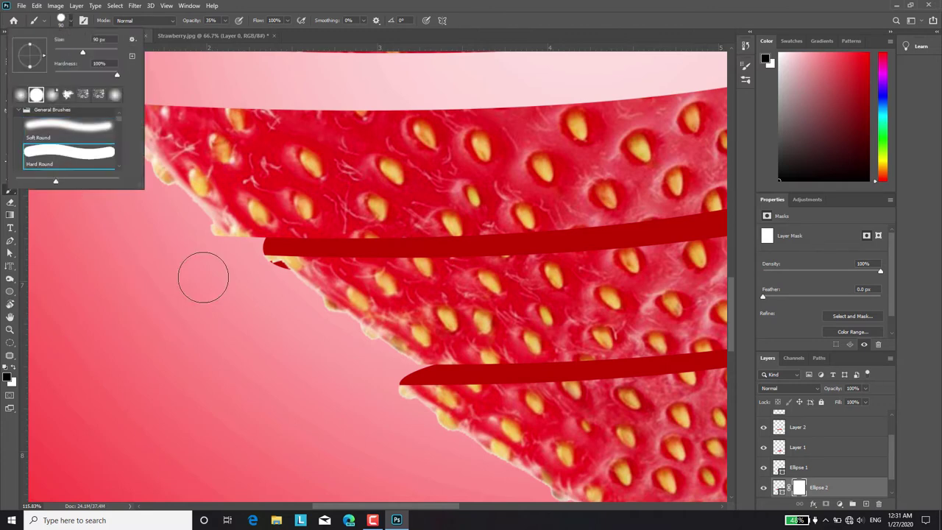
pyautogui.press('Return')
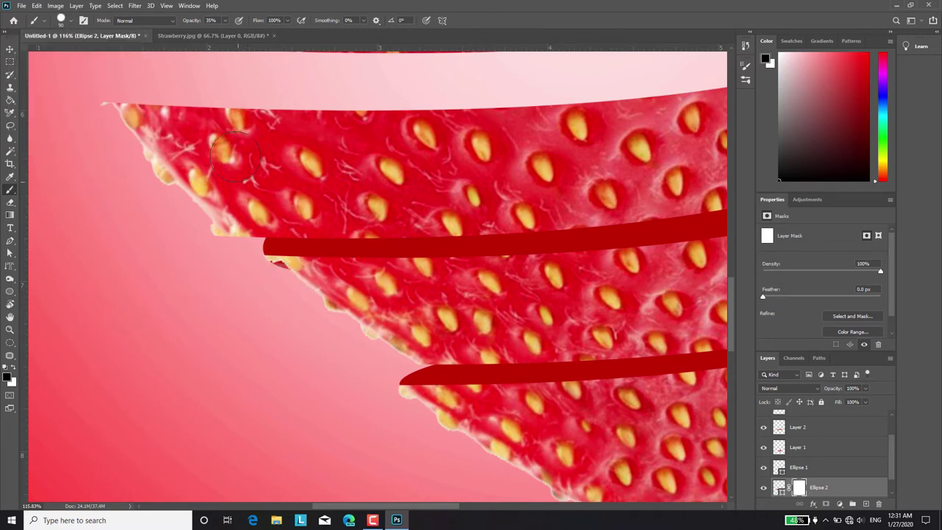
pyautogui.click(225, 21)
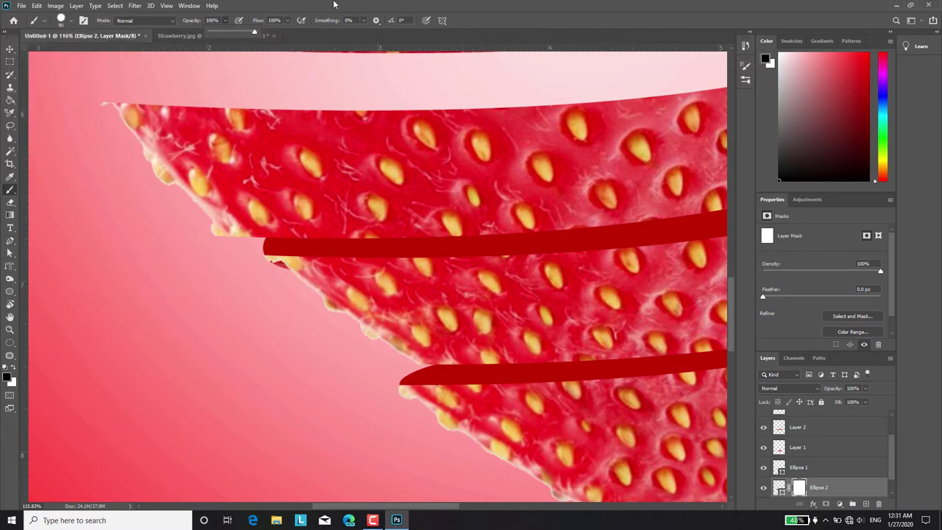
pyautogui.click(333, 5)
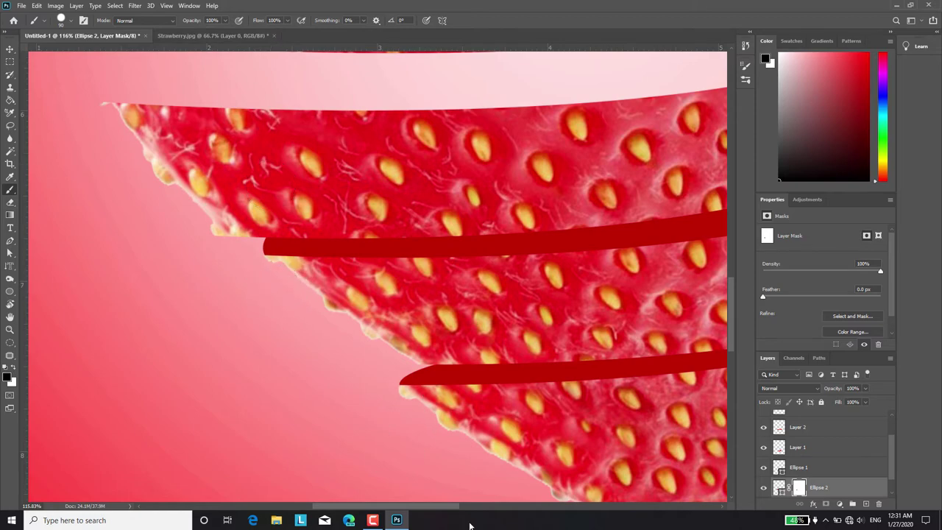
pyautogui.moveTo(442, 506); pyautogui.dragTo(504, 517)
pyautogui.scroll(-1, 336, 189)
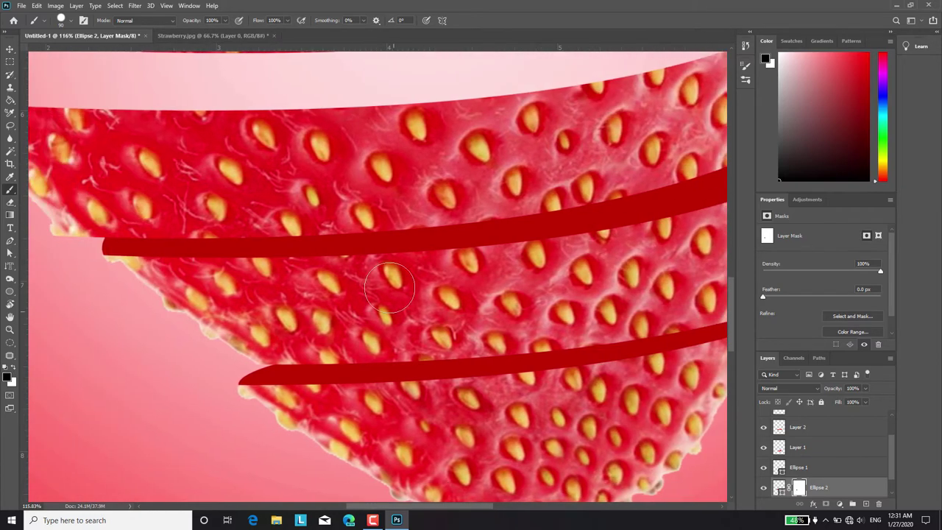
pyautogui.scroll(-3, 337, 190)
pyautogui.scroll(2, 480, 144)
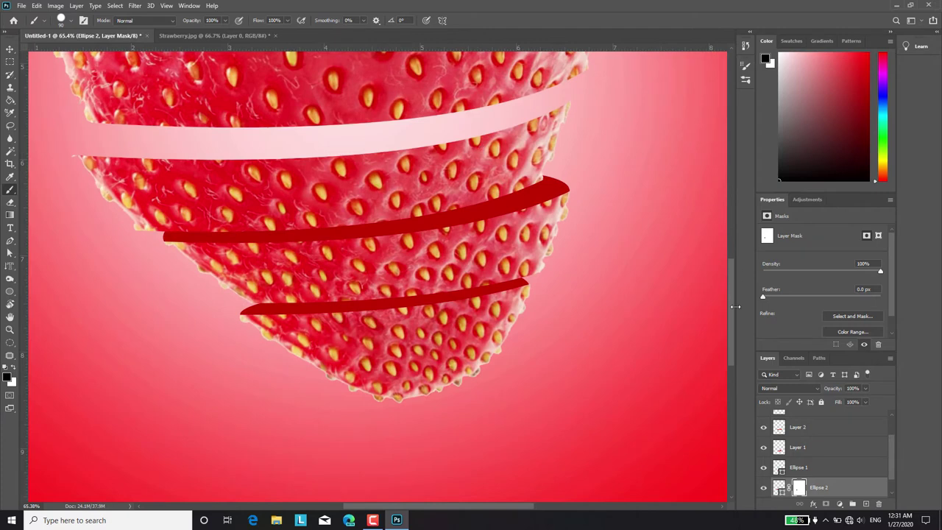
pyautogui.scroll(5, 117, 150)
pyautogui.scroll(1, 118, 149)
# Draw a red ellipse across the top pale gap; nudge the upper slice and ellipse into place.
pyautogui.click(10, 292)
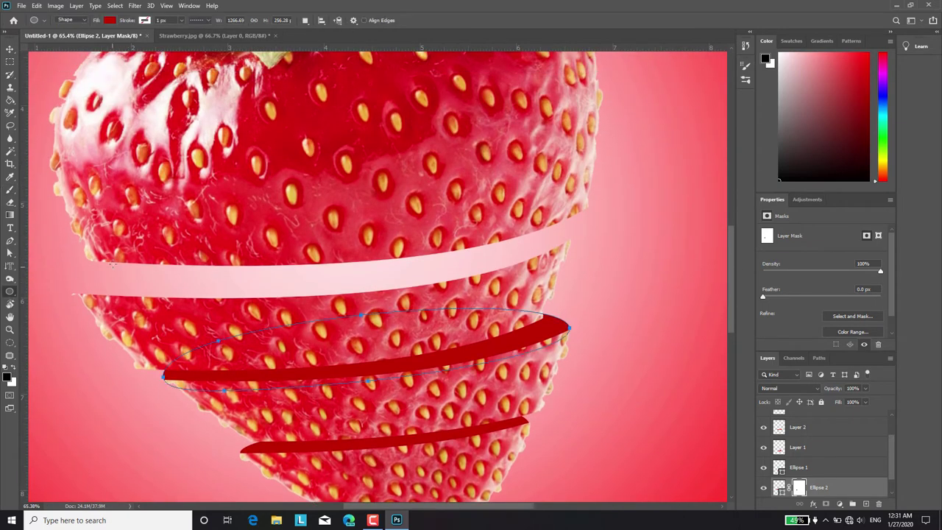
pyautogui.moveTo(79, 261); pyautogui.dragTo(566, 221)
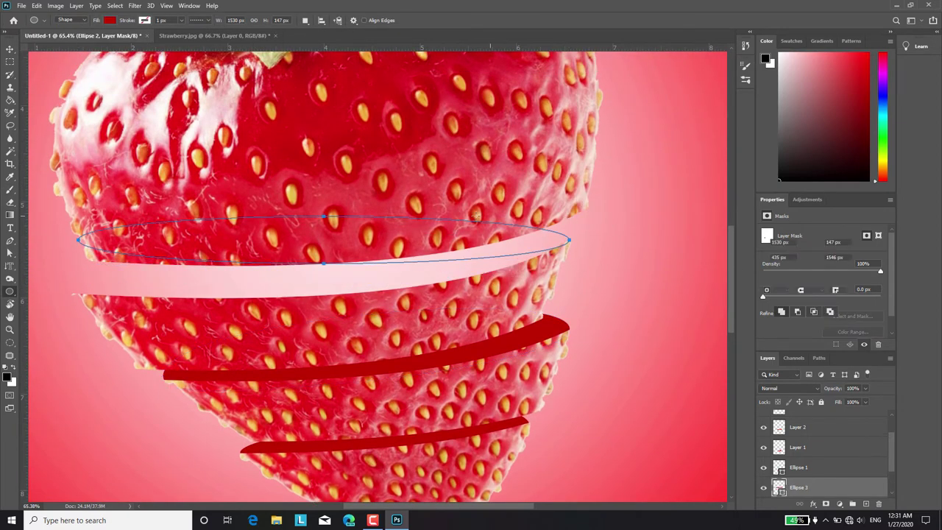
pyautogui.press('v')
pyautogui.moveTo(301, 215); pyautogui.dragTo(309, 225)
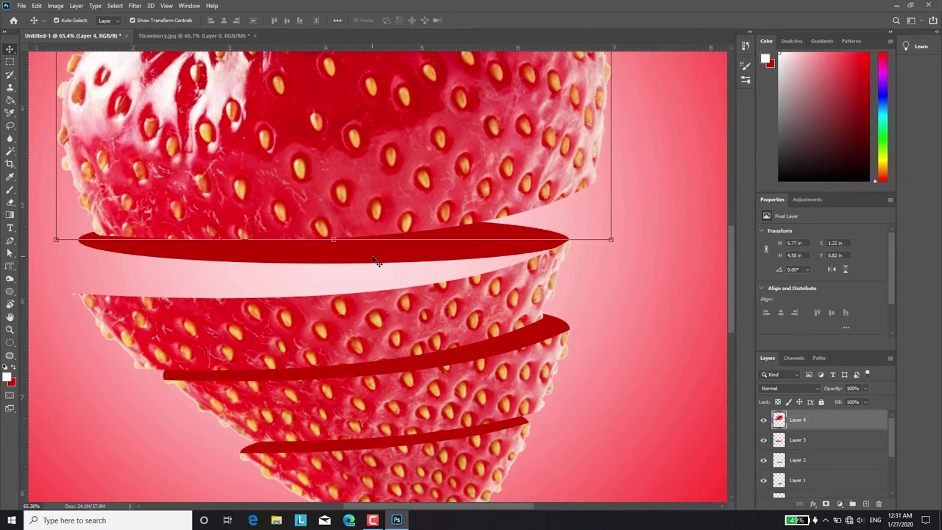
pyautogui.moveTo(378, 253); pyautogui.dragTo(370, 285)
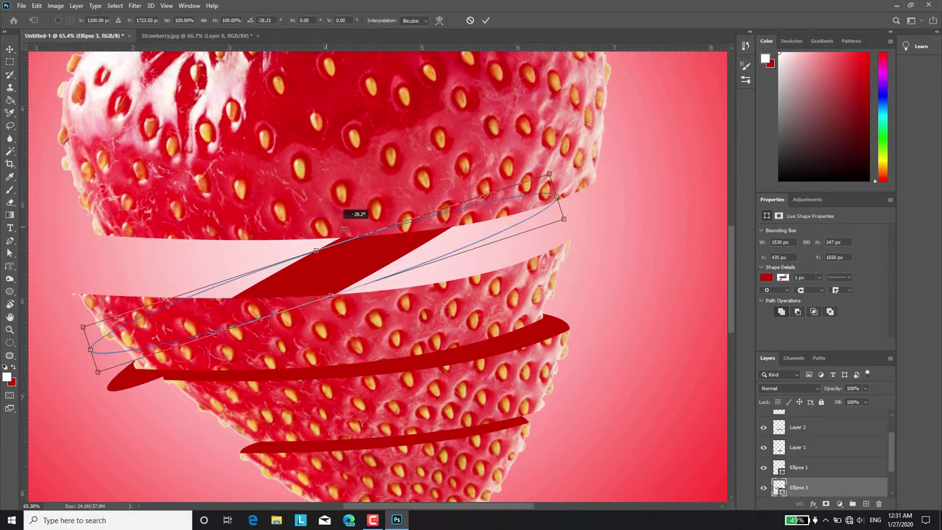
# Rotate and stretch the red ellipse taller so it tilts with the upper slice, entering Warp.
pyautogui.moveTo(346, 239)
pyautogui.mouseDown()
pyautogui.moveTo(342, 224)
pyautogui.moveTo(324, 240)
pyautogui.moveTo(320, 214)
pyautogui.mouseUp()
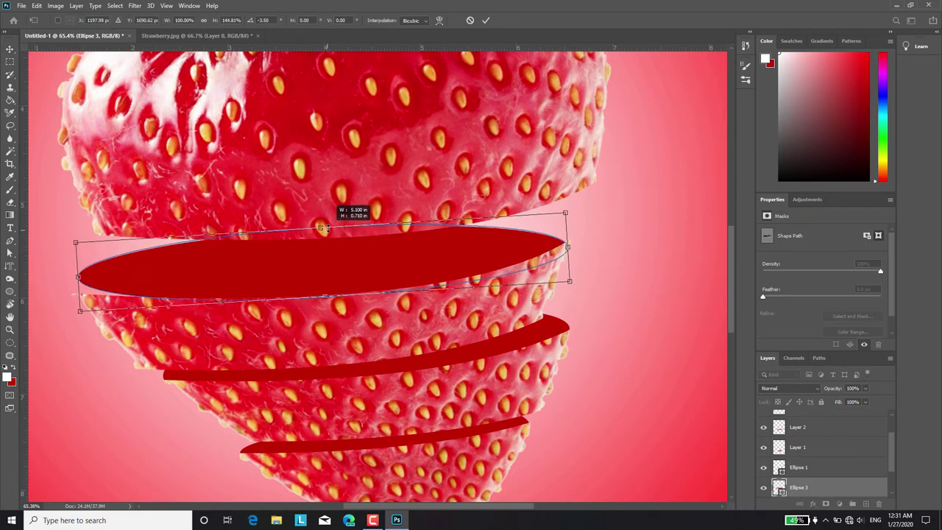
pyautogui.moveTo(80, 312); pyautogui.dragTo(87, 330)
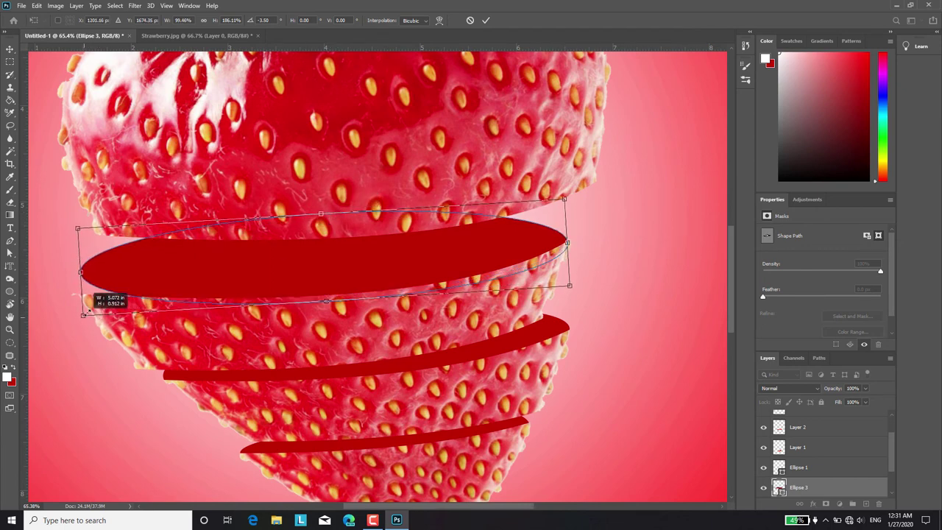
pyautogui.moveTo(316, 201); pyautogui.dragTo(305, 198)
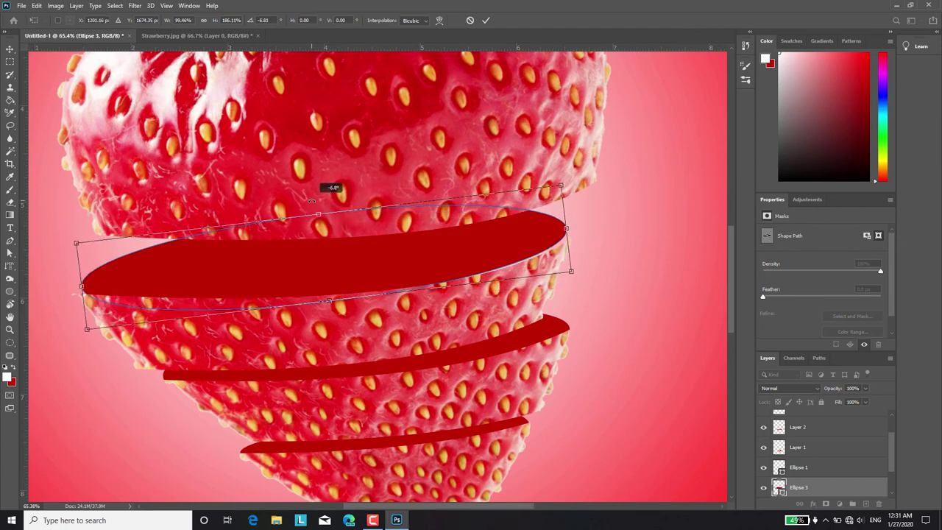
pyautogui.moveTo(284, 265); pyautogui.dragTo(281, 267)
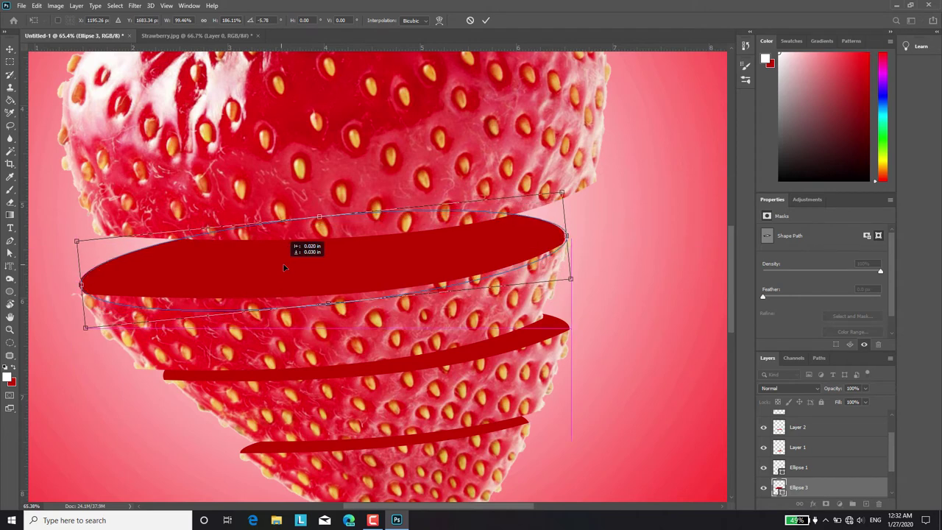
pyautogui.click(439, 20)
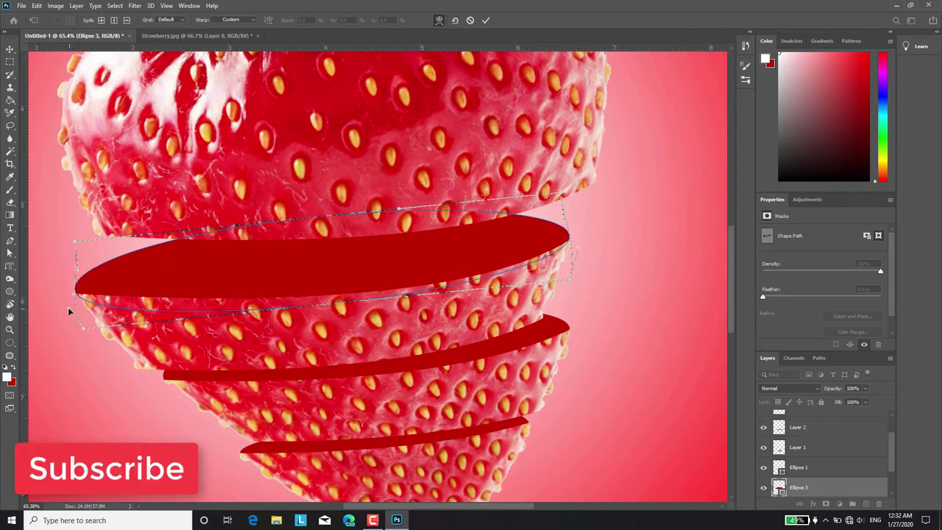
# Commit the warped ellipse and add a layer mask to Ellipse 3.
pyautogui.click(486, 21)
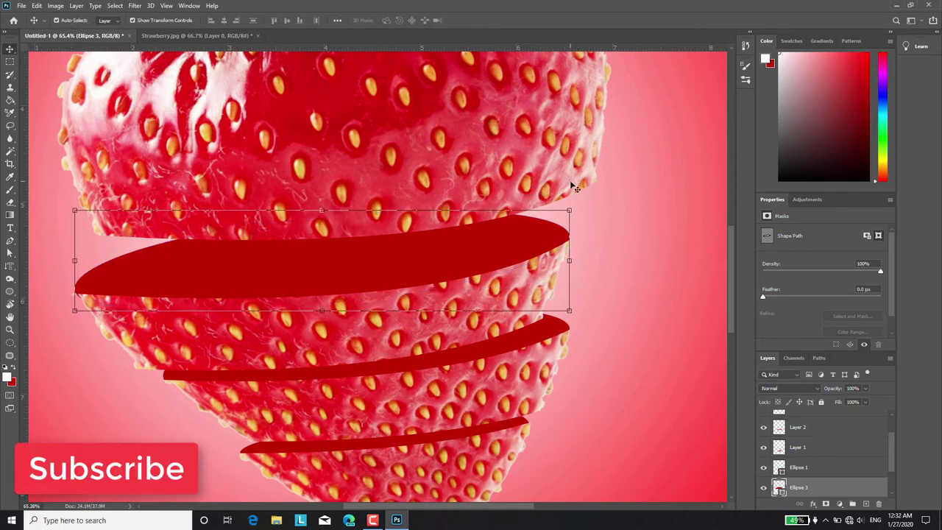
pyautogui.scroll(-3, 571, 185)
pyautogui.scroll(5, 225, 254)
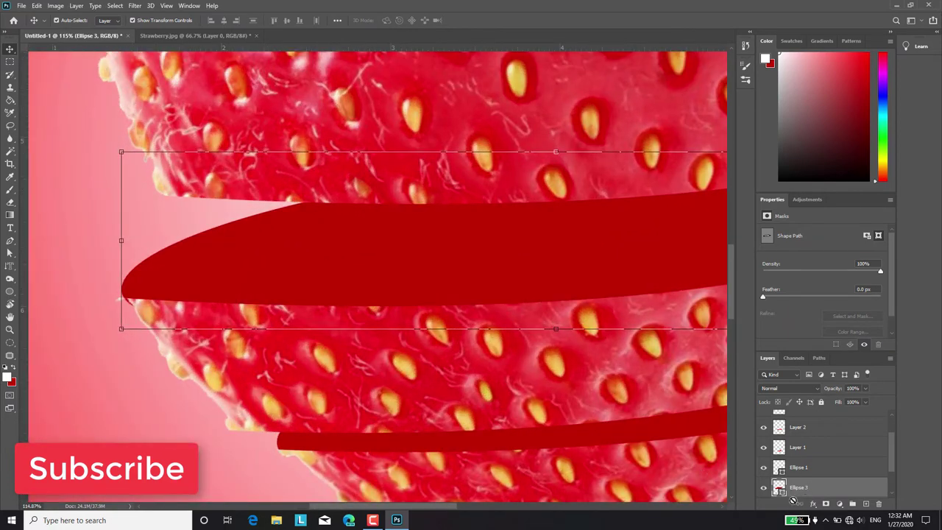
pyautogui.click(824, 505)
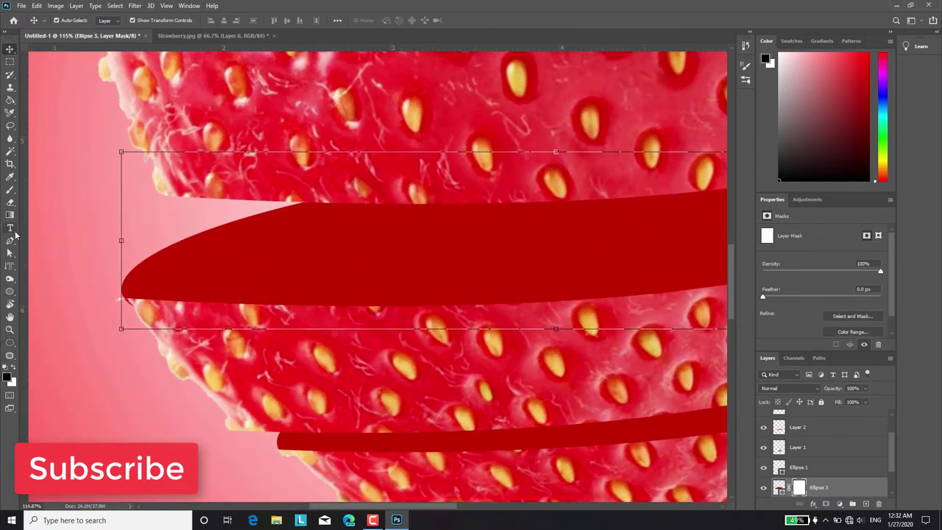
# Set up the Brush with a Soft Round tip at 15% opacity.
pyautogui.click(11, 190)
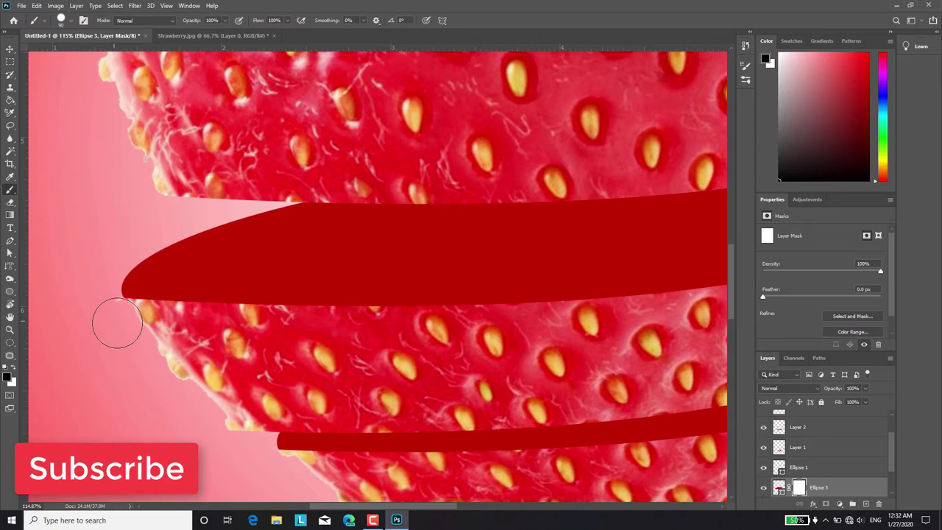
pyautogui.scroll(-4, 70, 275)
pyautogui.scroll(-4, 69, 275)
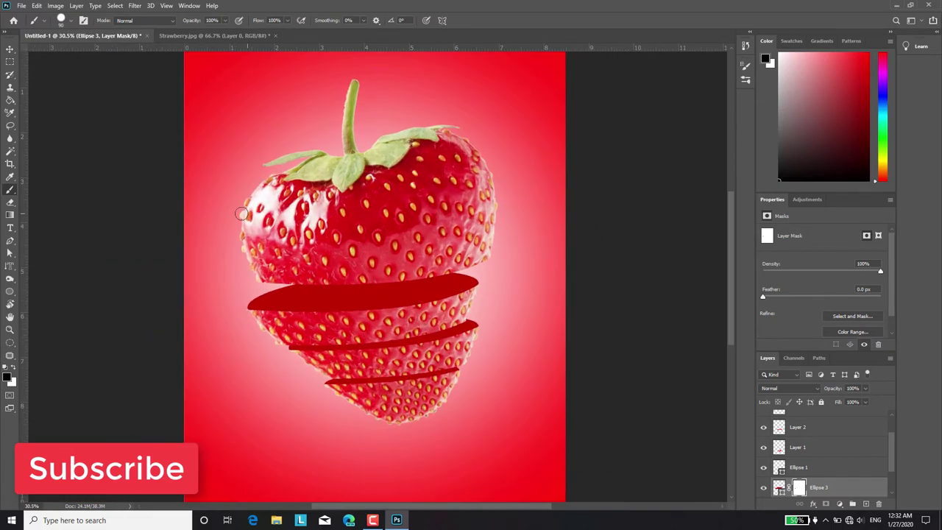
pyautogui.scroll(2, 439, 397)
pyautogui.scroll(2, 300, 342)
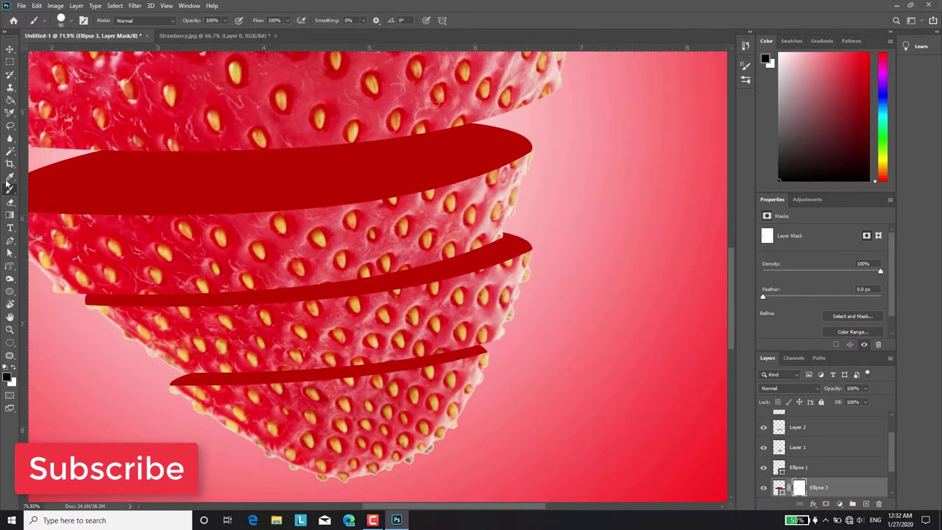
pyautogui.click(74, 20)
pyautogui.click(36, 95)
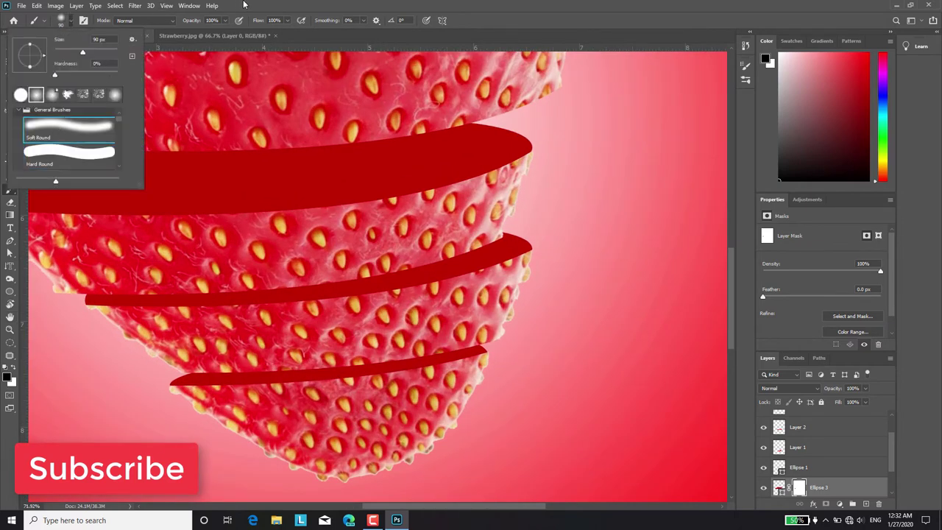
pyautogui.click(224, 19)
pyautogui.click(431, 4)
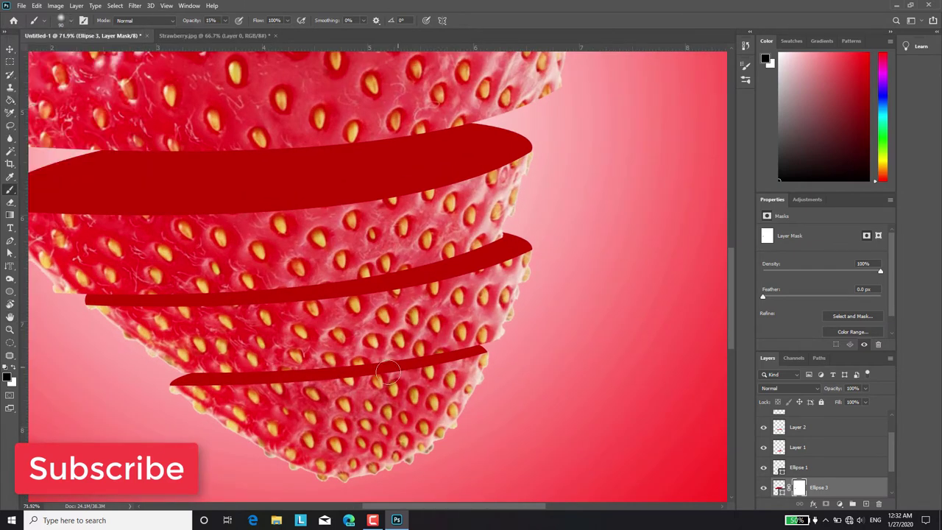
# Rasterize the Ellipse 2 and Ellipse 3 shape layers into pixel layers.
pyautogui.scroll(-2, 762, 445)
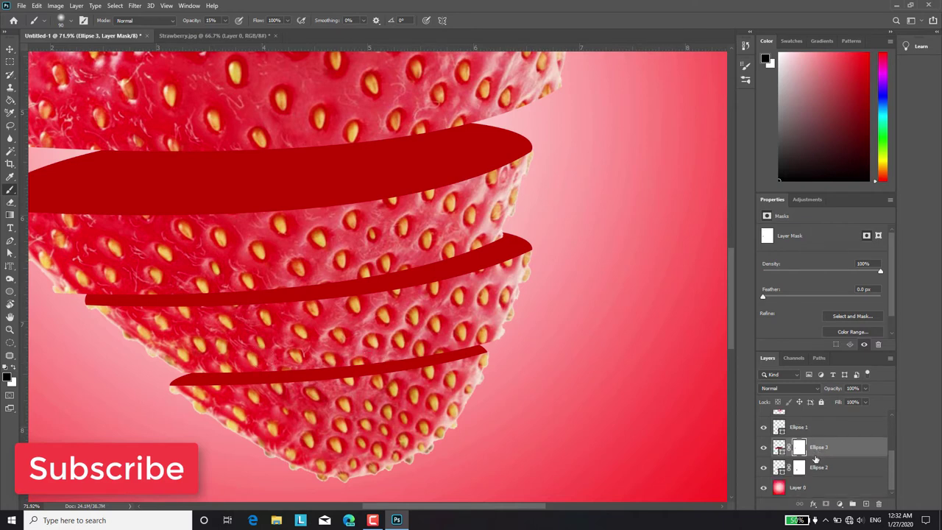
pyautogui.click(816, 467)
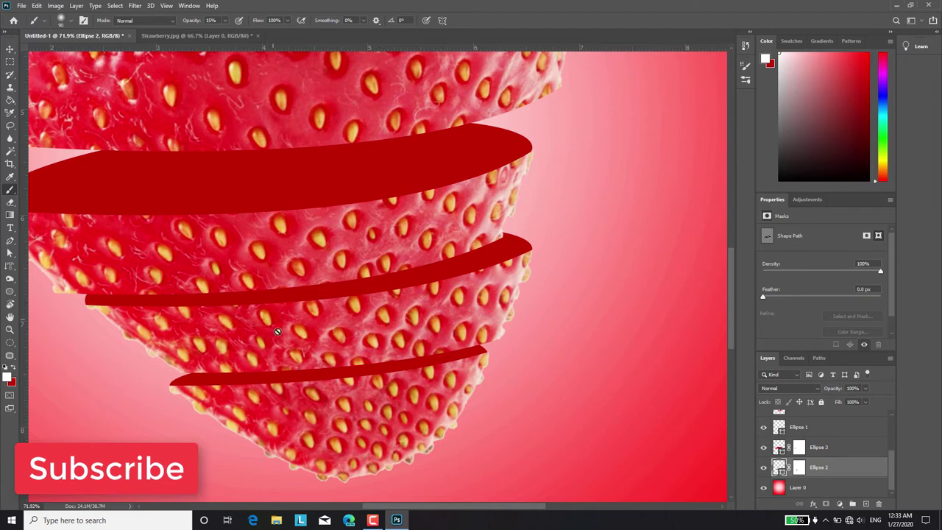
pyautogui.click(277, 331)
pyautogui.press('Return')
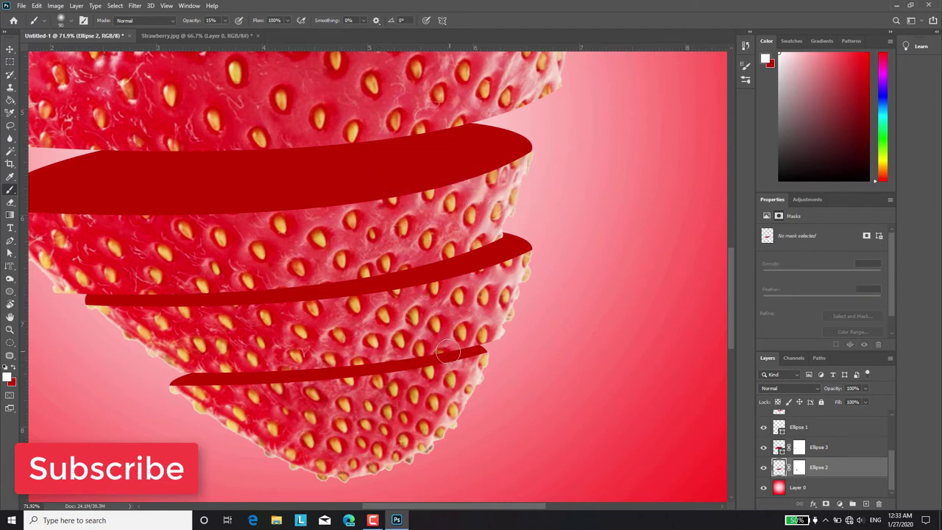
pyautogui.click(778, 446)
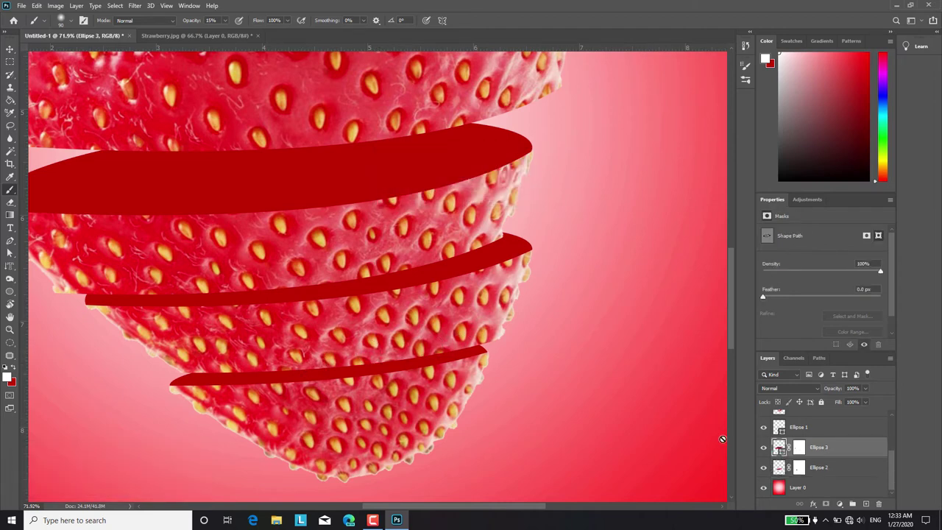
pyautogui.click(379, 299)
pyautogui.click(428, 192)
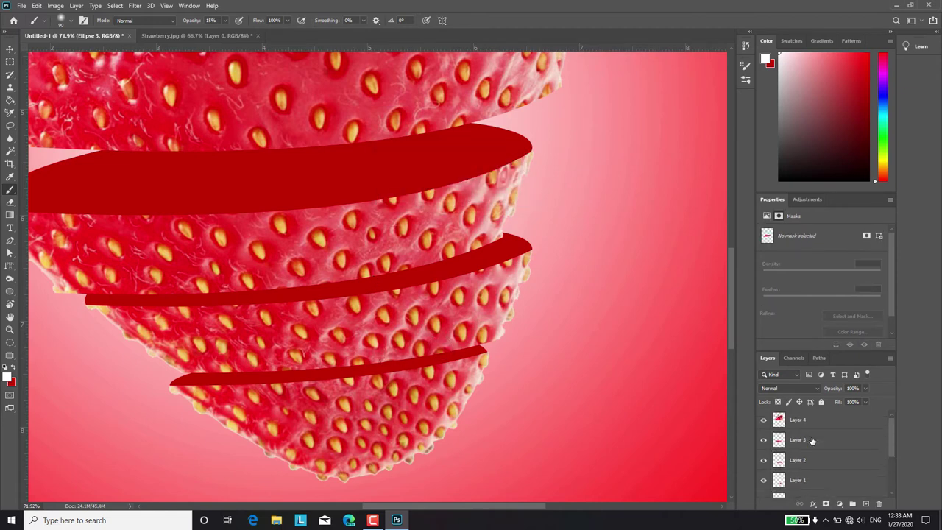
# With the Move tool, select the Ellipse 2 layer, then the Ellipse 1 layer.
pyautogui.click(10, 49)
pyautogui.click(841, 471)
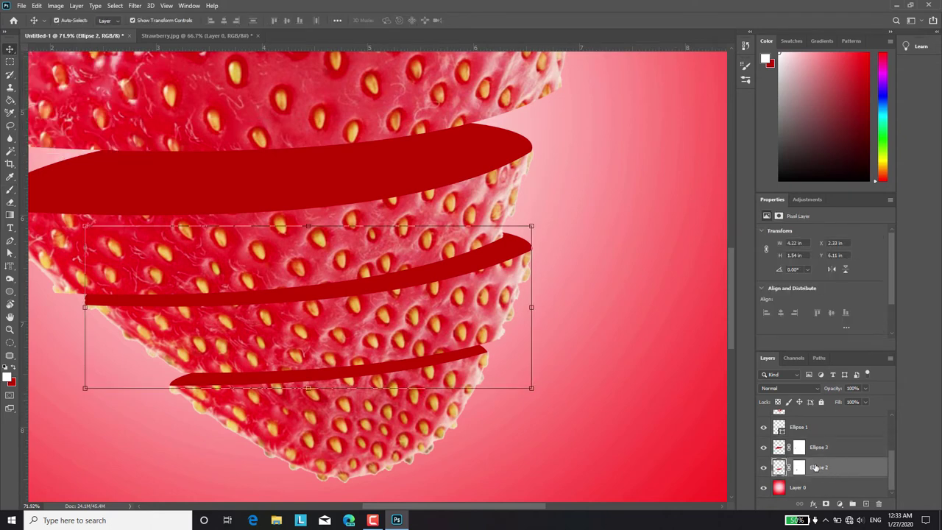
pyautogui.click(821, 429)
pyautogui.scroll(2, 365, 359)
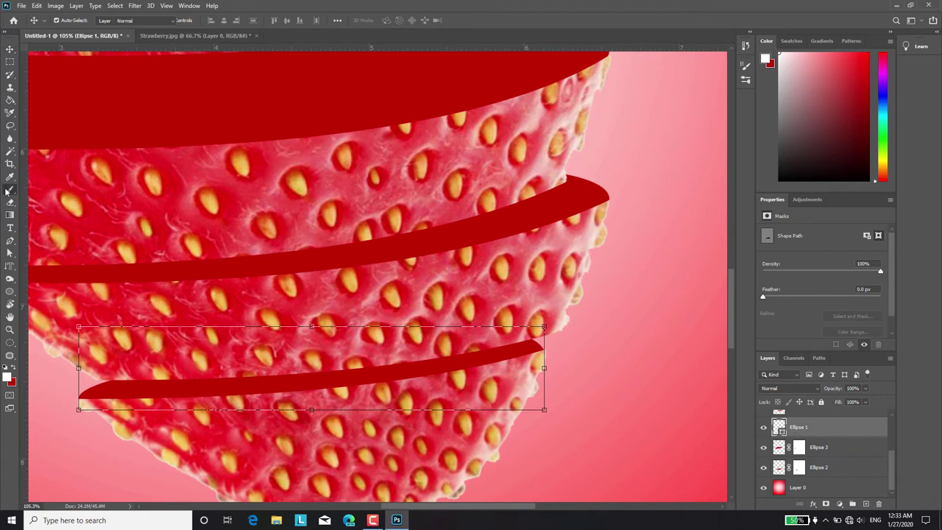
# Rasterize Ellipse 1, try a faint brush stroke, and set the foreground colour to black.
pyautogui.press('b')
pyautogui.click(420, 356)
pyautogui.press('Return')
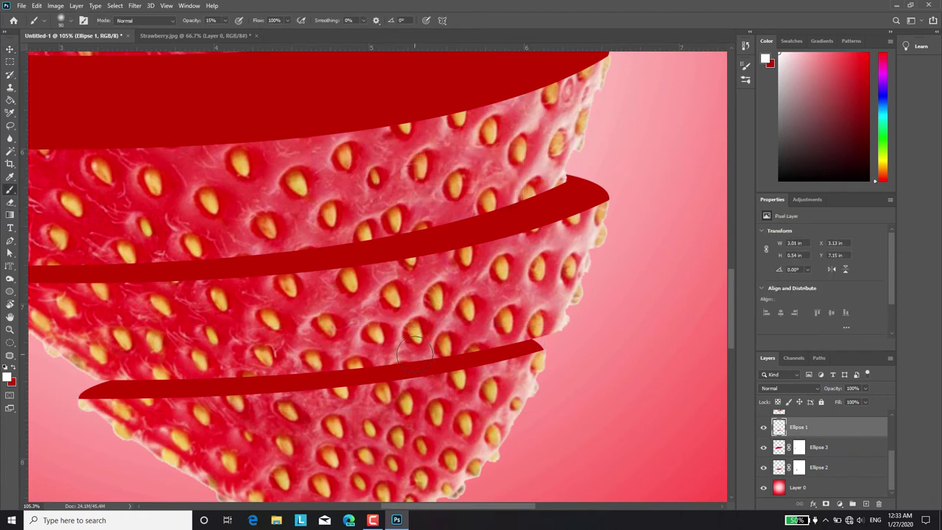
pyautogui.moveTo(412, 354); pyautogui.dragTo(453, 356)
pyautogui.click(9, 378)
pyautogui.click(611, 342)
pyautogui.click(807, 213)
# At 33% brush opacity, shade the lowest band's top edge darker toward its right end.
pyautogui.moveTo(517, 336)
pyautogui.mouseDown()
pyautogui.moveTo(361, 359)
pyautogui.moveTo(257, 344)
pyautogui.moveTo(354, 366)
pyautogui.moveTo(325, 367)
pyautogui.mouseUp()
pyautogui.moveTo(225, 20); pyautogui.dragTo(231, 34)
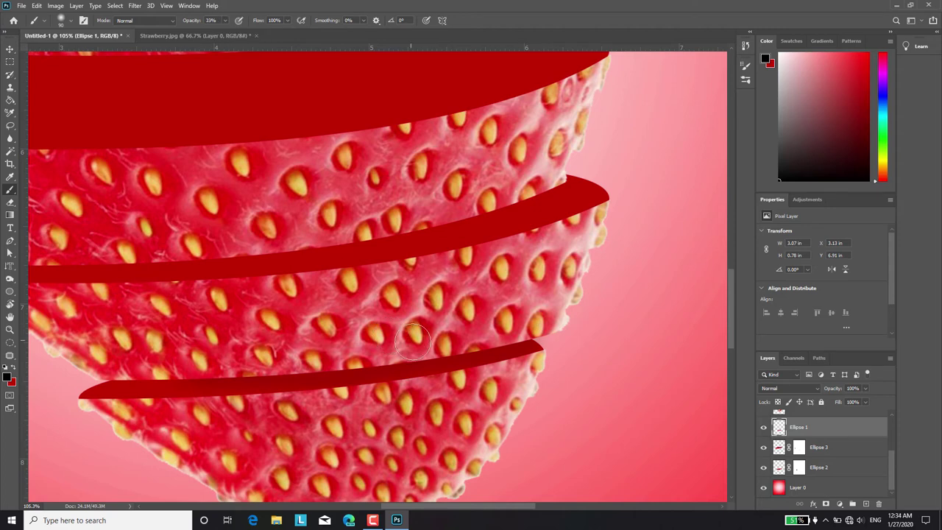
pyautogui.moveTo(413, 339)
pyautogui.mouseDown()
pyautogui.moveTo(507, 339)
pyautogui.moveTo(271, 336)
pyautogui.moveTo(467, 357)
pyautogui.moveTo(565, 356)
pyautogui.mouseUp()
pyautogui.hotkey('ctrl', 'z')
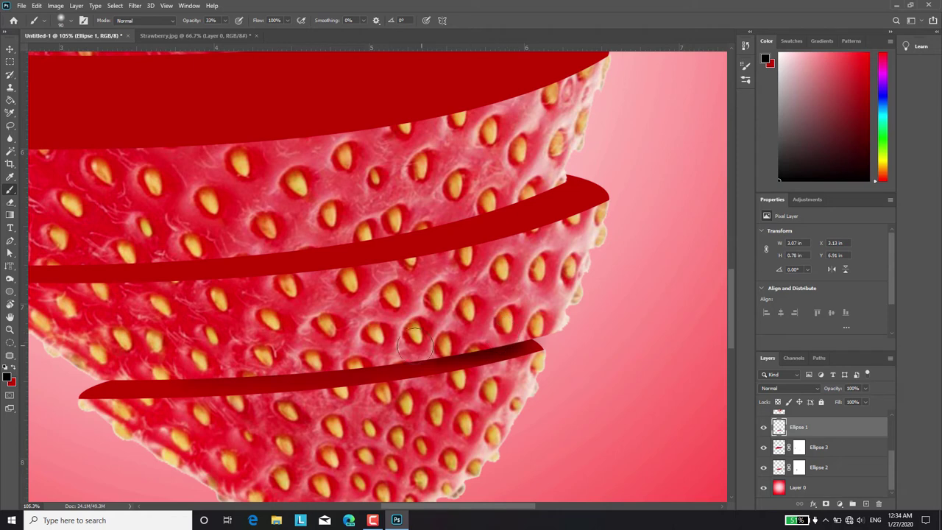
pyautogui.moveTo(271, 356); pyautogui.dragTo(524, 359)
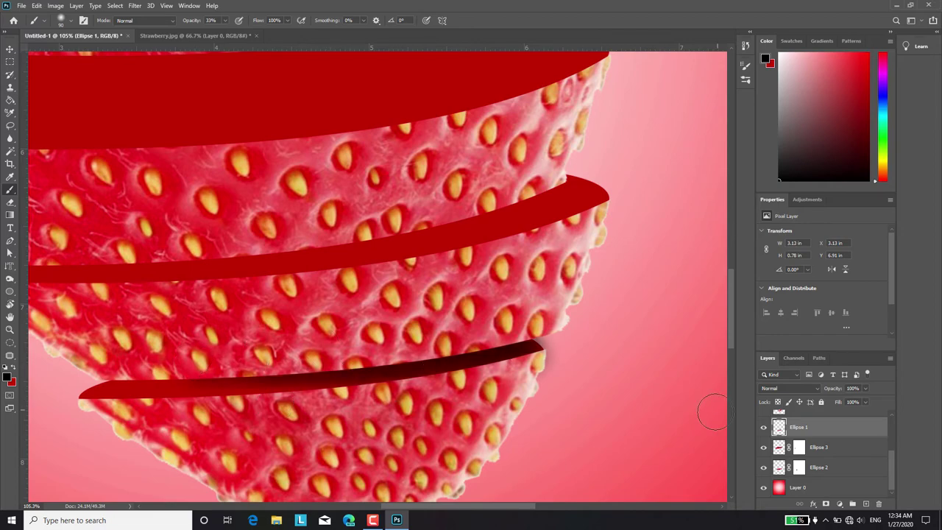
pyautogui.scroll(-3, 241, 161)
pyautogui.scroll(2, 240, 161)
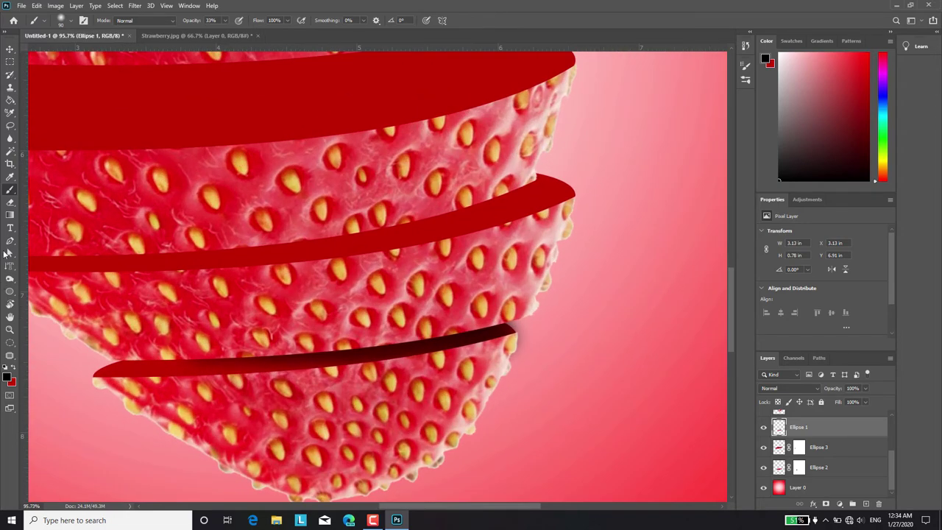
pyautogui.click(11, 201)
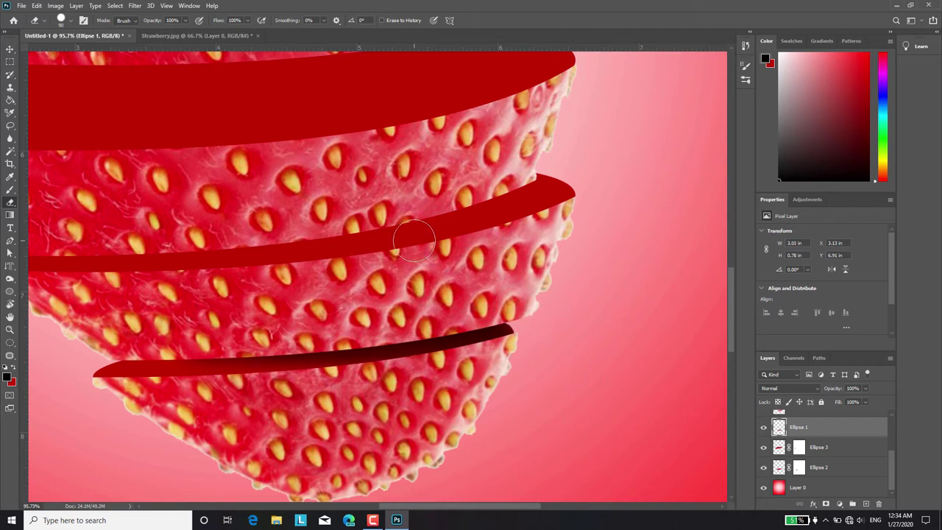
pyautogui.scroll(-5, 412, 241)
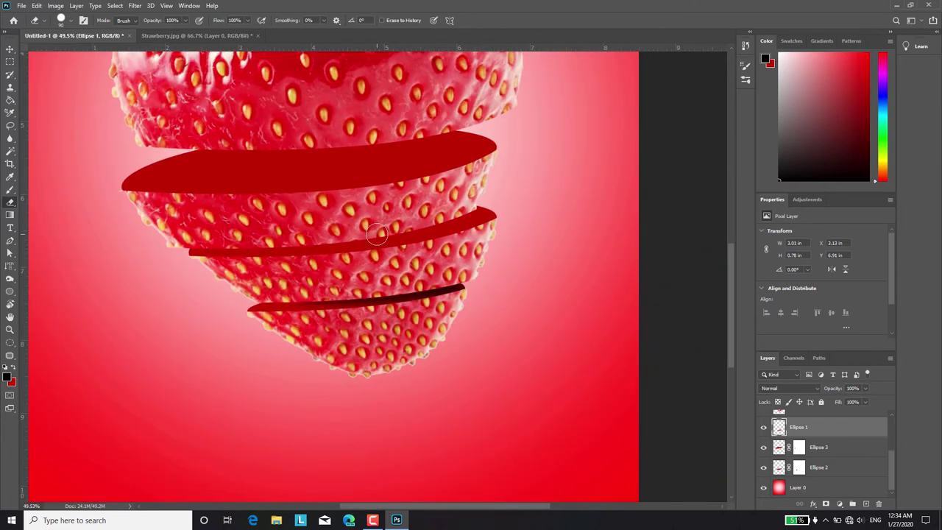
pyautogui.scroll(1, 720, 289)
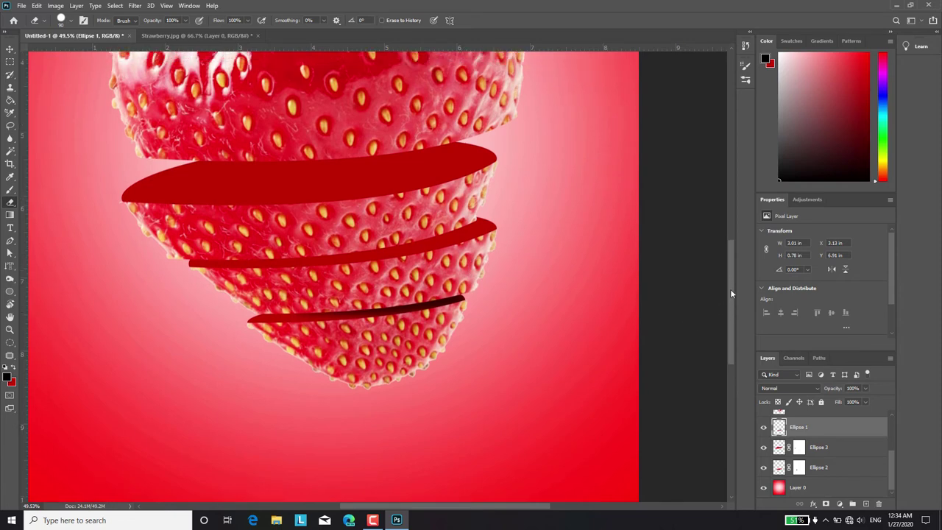
pyautogui.scroll(2, 717, 272)
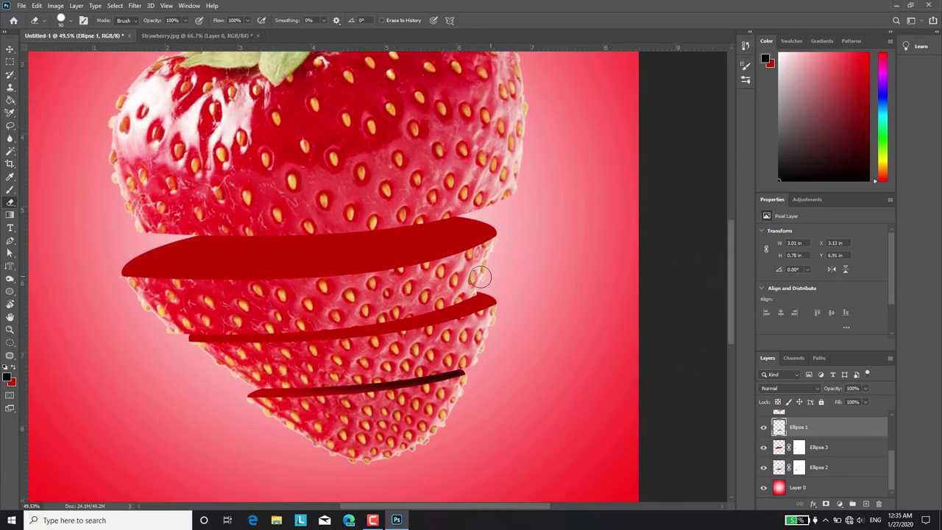
pyautogui.click(10, 189)
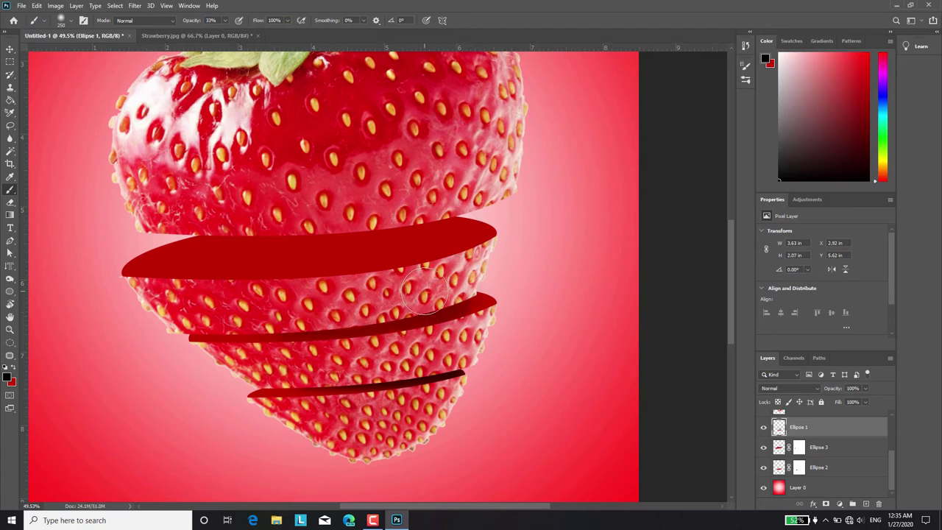
# Paint dark shading across the middle slice band and the strawberry's right edge.
pyautogui.moveTo(445, 302); pyautogui.dragTo(487, 278)
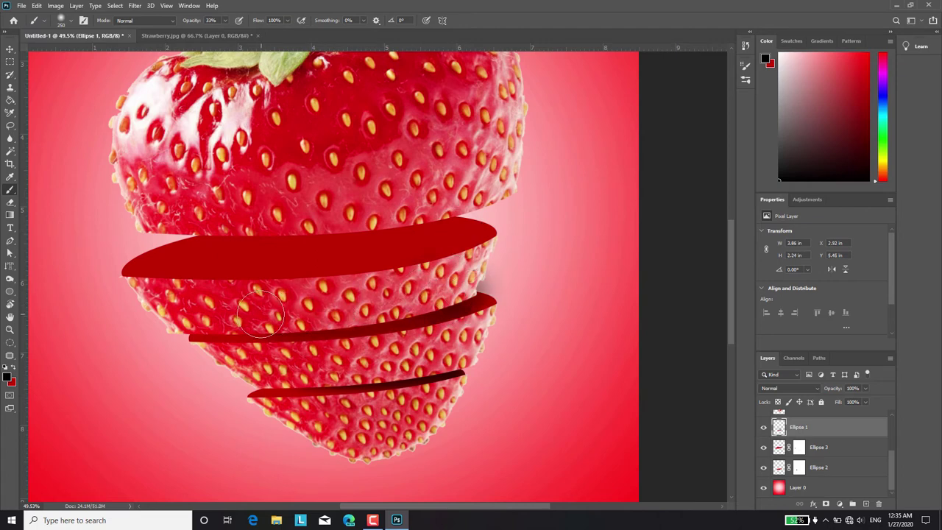
pyautogui.moveTo(259, 315); pyautogui.dragTo(392, 273)
pyautogui.scroll(2, 515, 268)
pyautogui.scroll(2, 515, 269)
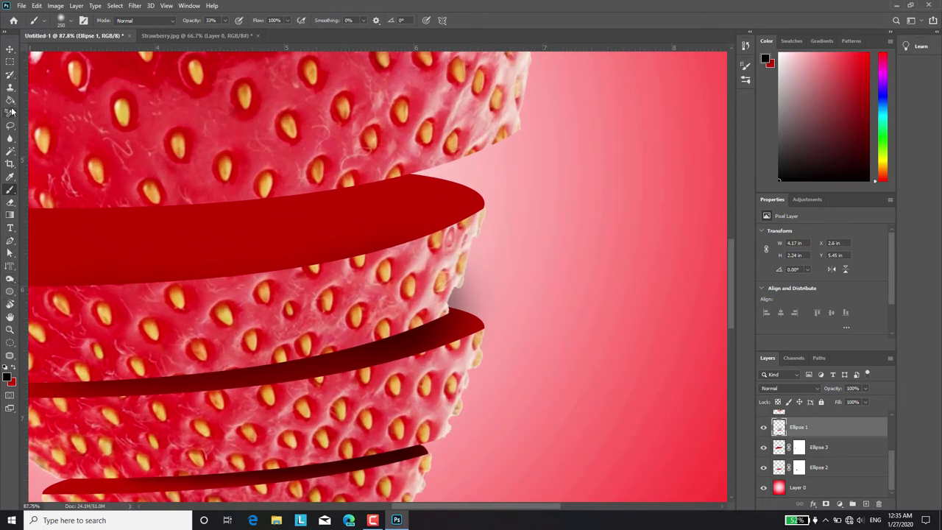
# Softly erase the stray grey shadow wedge beside the middle band.
pyautogui.click(11, 201)
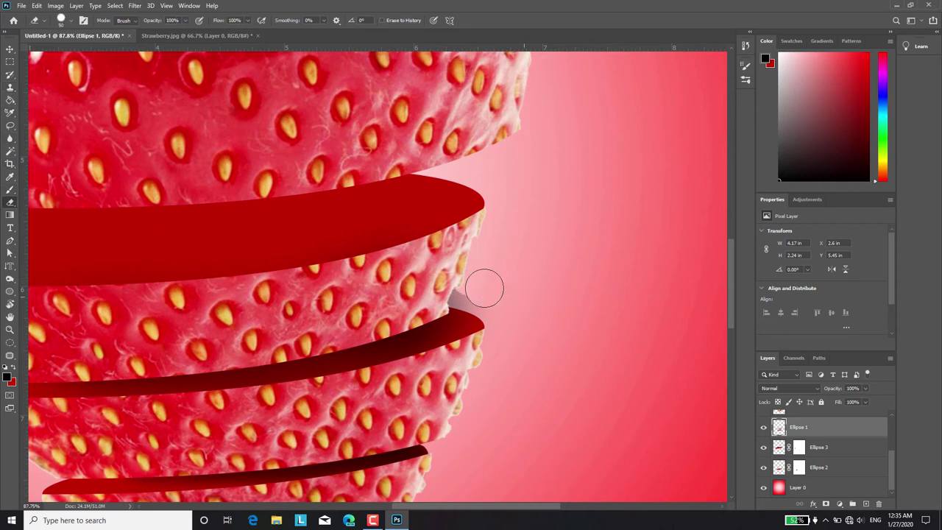
pyautogui.moveTo(475, 290); pyautogui.dragTo(437, 339)
pyautogui.hotkey('ctrl', 'z')
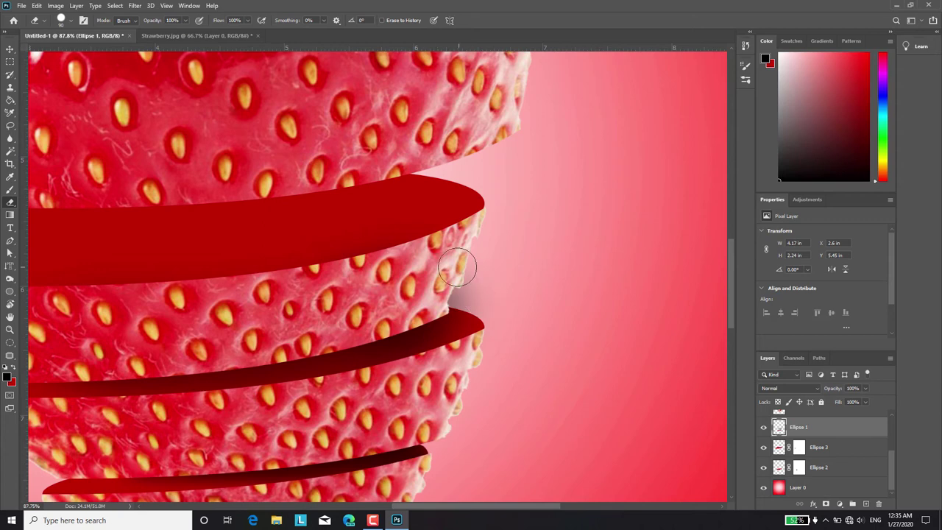
pyautogui.click(72, 20)
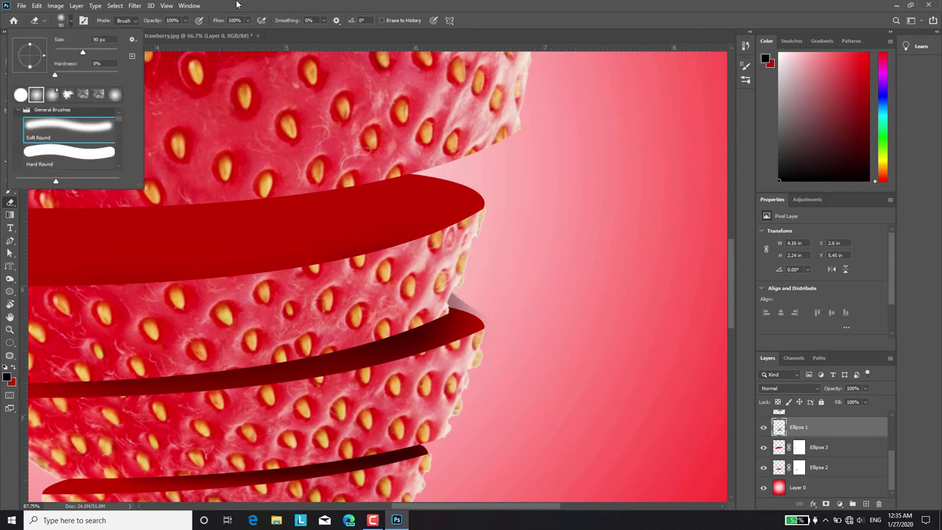
pyautogui.moveTo(453, 296); pyautogui.dragTo(491, 309)
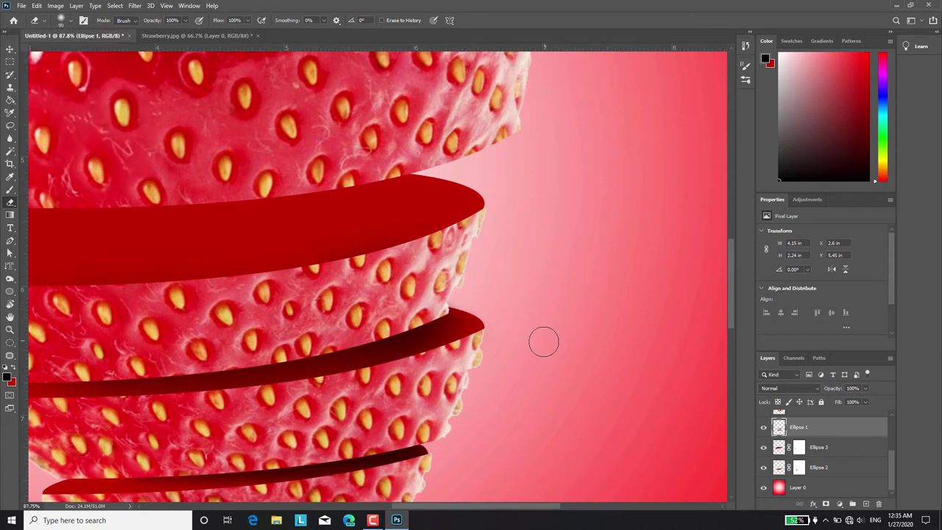
# Fit the whole canvas in the window and choose File > Open.
pyautogui.hotkey('ctrl', '0')
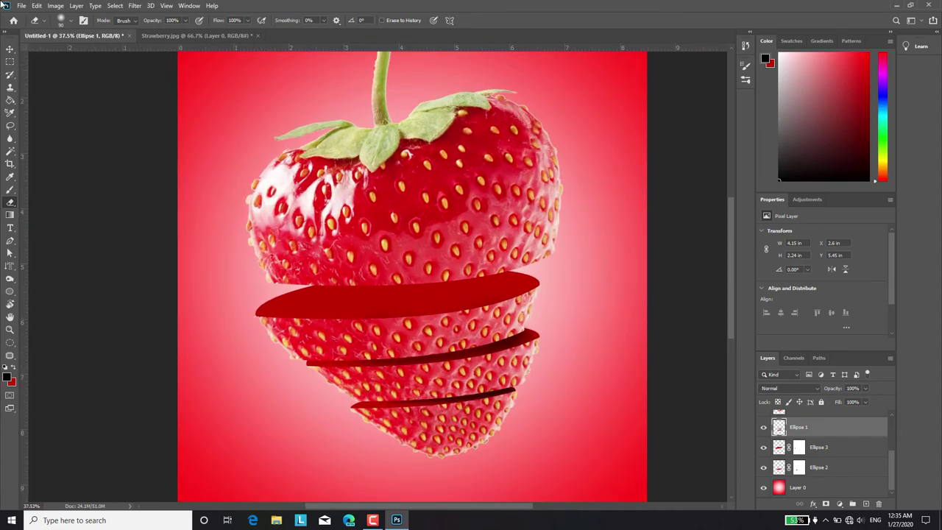
pyautogui.click(22, 5)
pyautogui.click(29, 26)
# Open the PaS splash image and delete its white background using the Magic Wand.
pyautogui.click(219, 147)
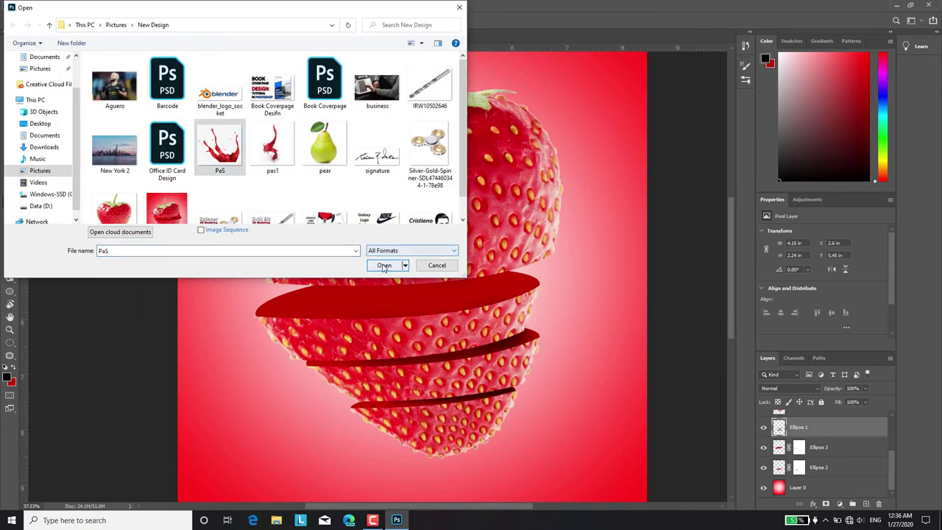
pyautogui.click(383, 266)
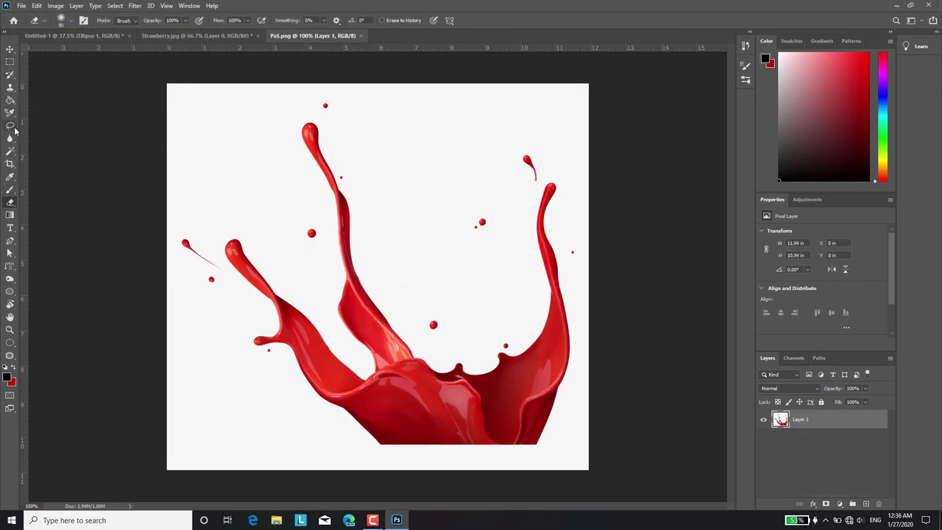
pyautogui.click(11, 151)
pyautogui.click(229, 134)
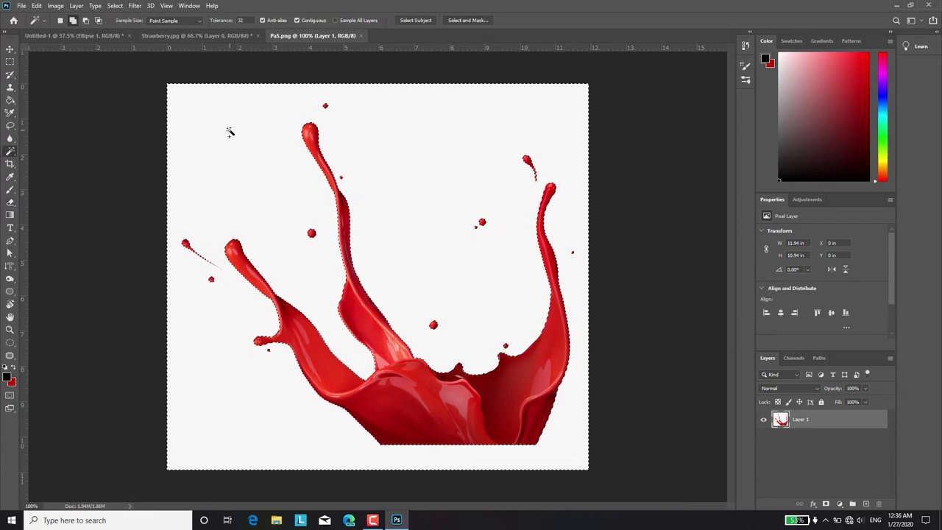
pyautogui.press('Delete')
# Deselect and drag the splash layer into the Untitled-1 strawberry document.
pyautogui.press('v')
pyautogui.hotkey('ctrl', 'd')
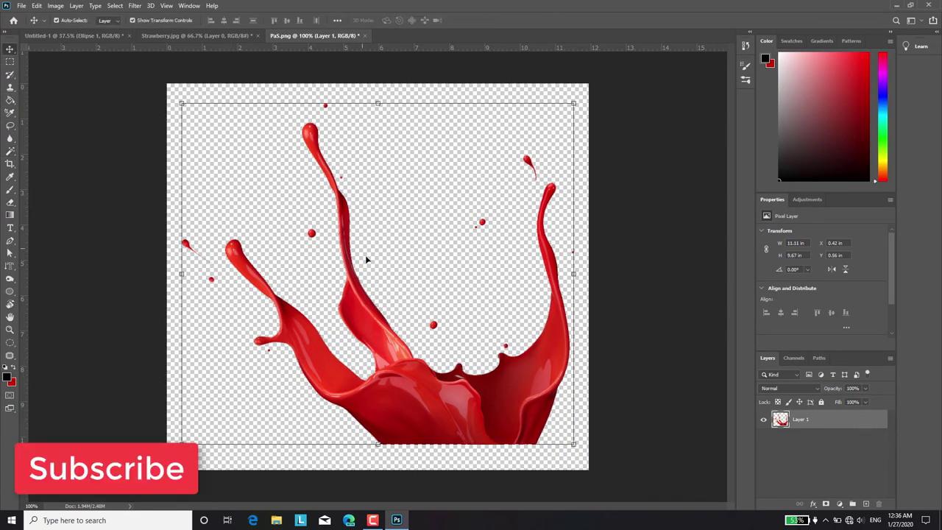
pyautogui.moveTo(404, 378); pyautogui.dragTo(405, 249)
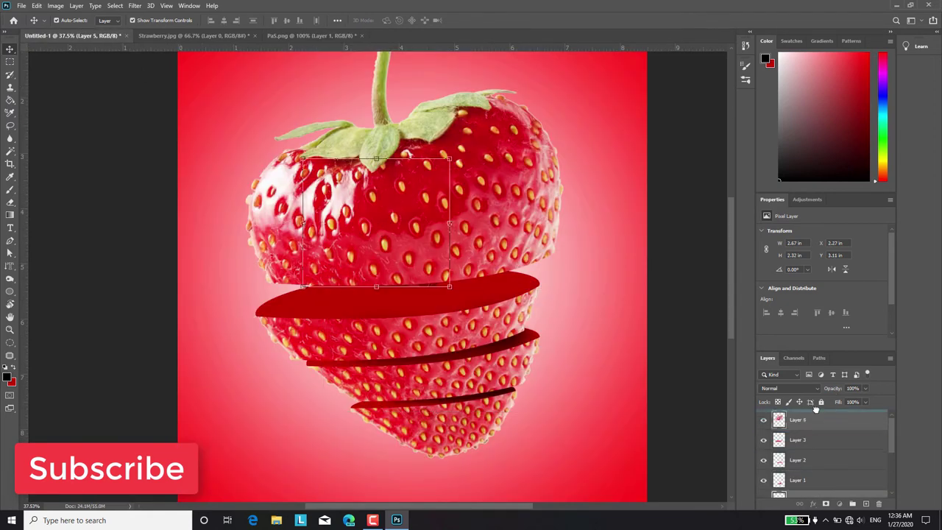
# Move the splash layer to the top of the stack and enlarge and widen it.
pyautogui.moveTo(815, 482); pyautogui.dragTo(816, 416)
pyautogui.moveTo(449, 286); pyautogui.dragTo(489, 302)
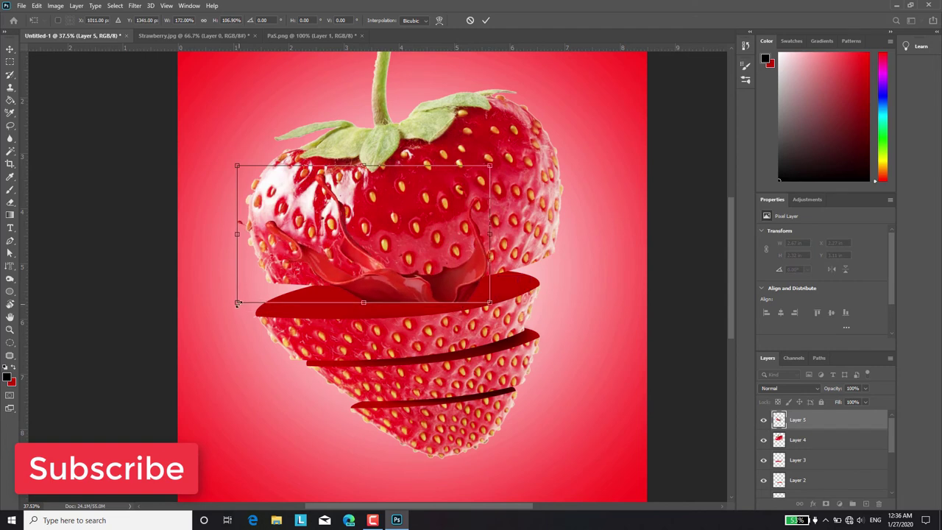
pyautogui.moveTo(238, 303); pyautogui.dragTo(178, 316)
pyautogui.moveTo(489, 241)
pyautogui.mouseDown()
pyautogui.moveTo(540, 220)
pyautogui.moveTo(528, 221)
pyautogui.mouseUp()
pyautogui.moveTo(390, 301); pyautogui.dragTo(360, 294)
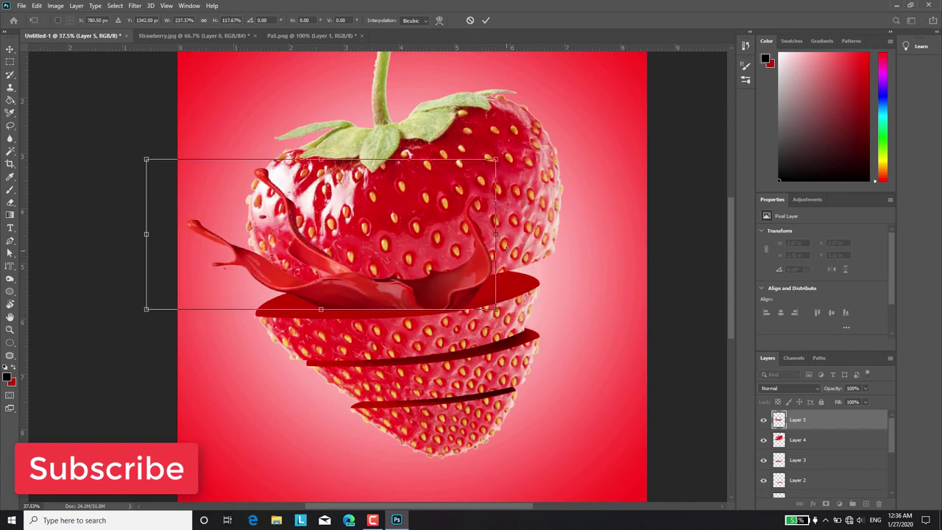
# Stretch, tilt and narrow the splash so it sits across the top slice.
pyautogui.moveTo(505, 248); pyautogui.dragTo(537, 221)
pyautogui.moveTo(479, 290); pyautogui.dragTo(474, 272)
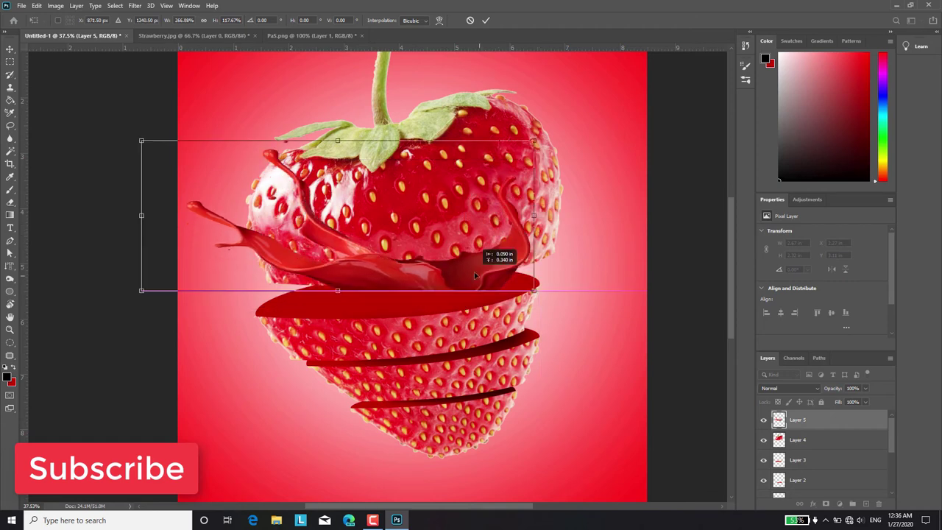
pyautogui.moveTo(544, 302); pyautogui.dragTo(550, 290)
pyautogui.moveTo(399, 264); pyautogui.dragTo(395, 284)
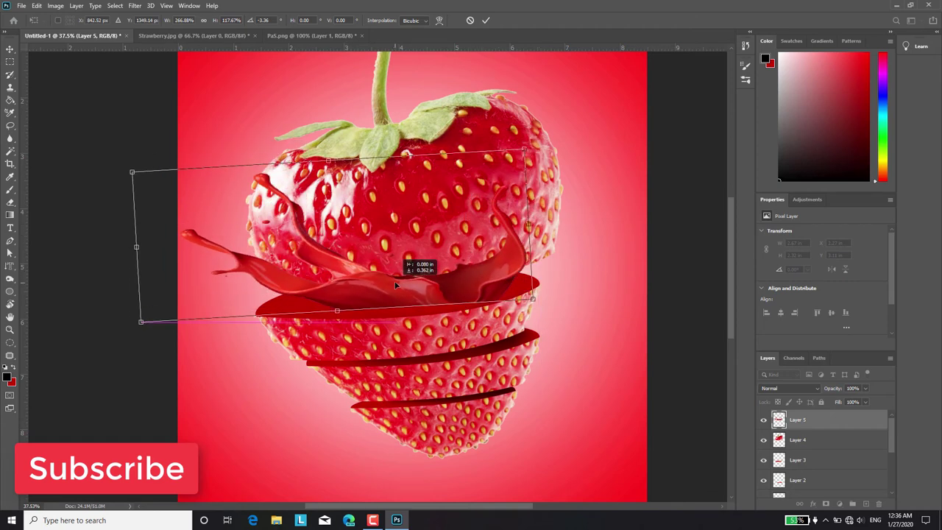
pyautogui.moveTo(136, 247); pyautogui.dragTo(198, 247)
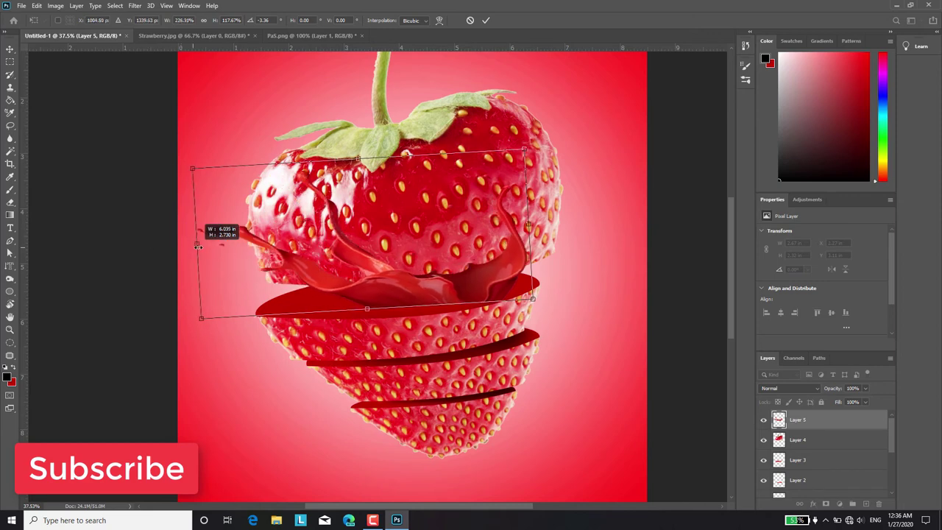
# In Warp mode, bend the splash's bottom edge down and pull its bottom-left corner outward.
pyautogui.click(439, 20)
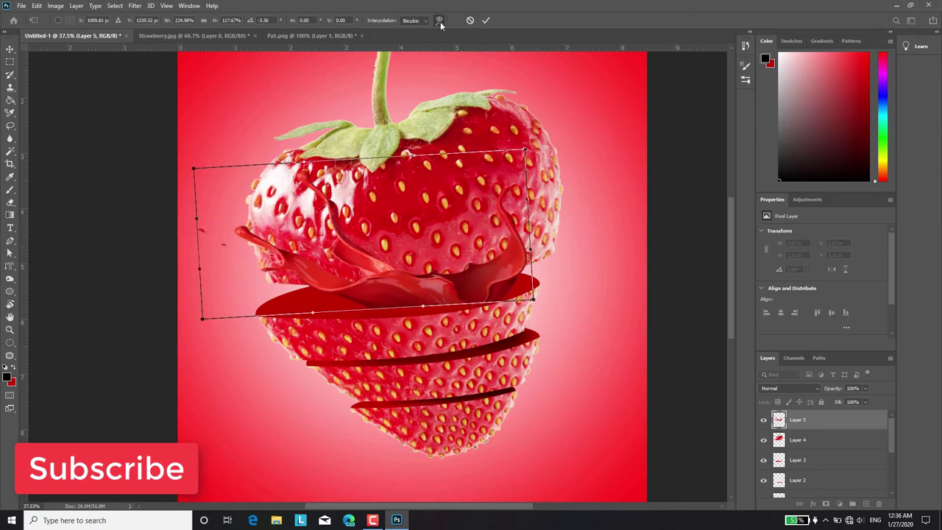
pyautogui.moveTo(312, 315); pyautogui.dragTo(241, 337)
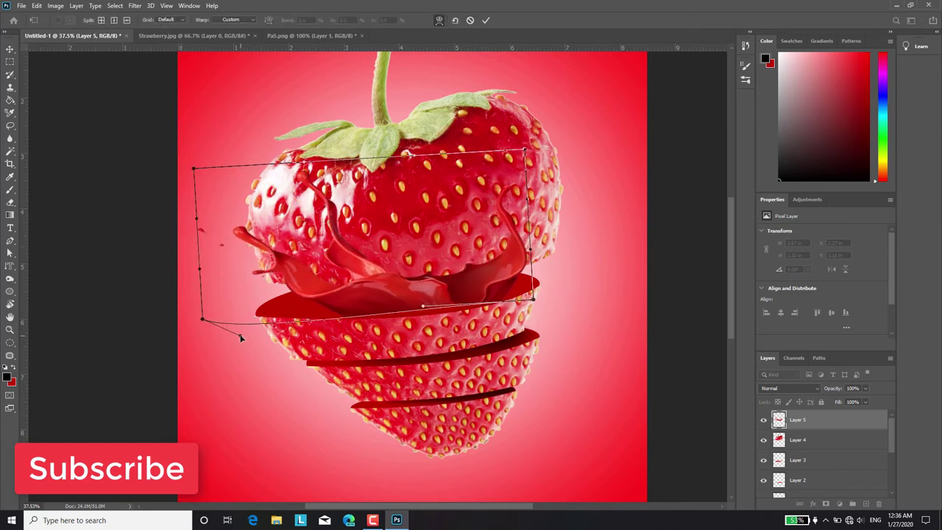
pyautogui.moveTo(423, 307); pyautogui.dragTo(431, 318)
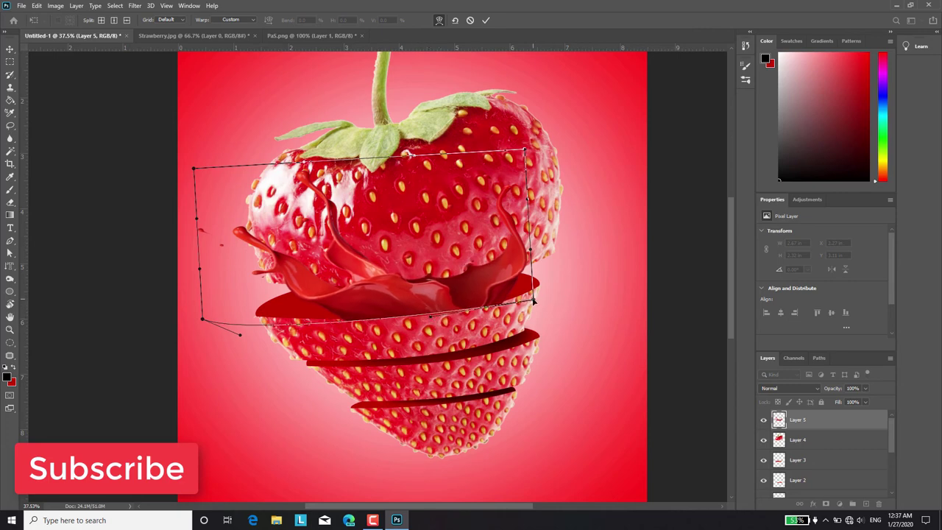
pyautogui.moveTo(535, 300); pyautogui.dragTo(536, 298)
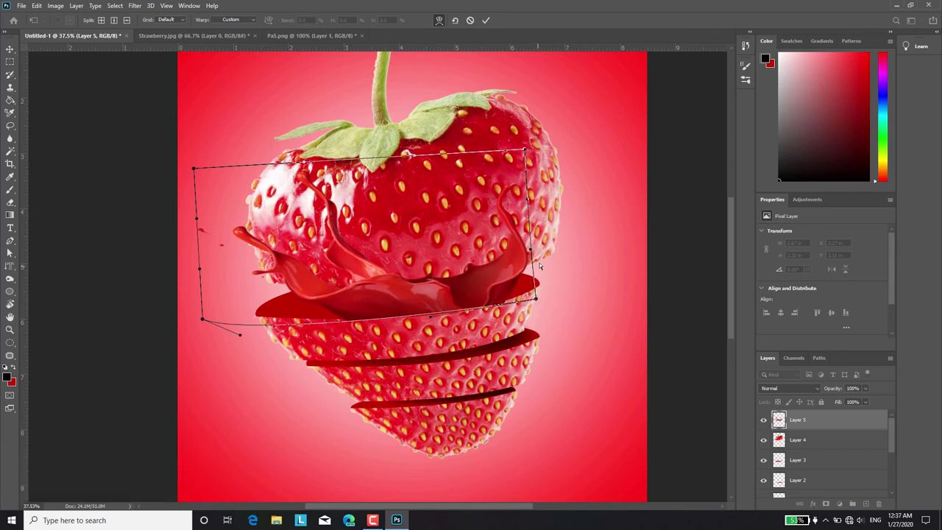
pyautogui.moveTo(205, 321); pyautogui.dragTo(141, 287)
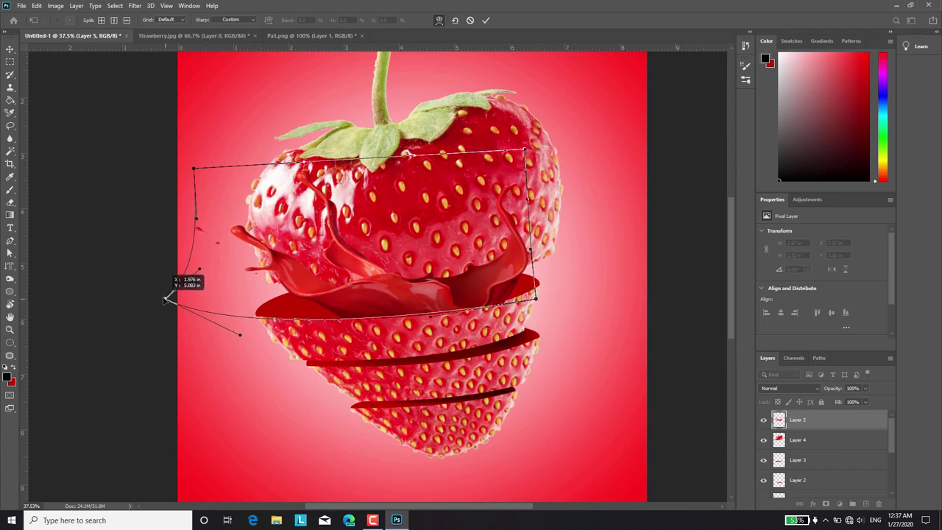
# Curve the splash's left edge and stretch its right side around the top slice.
pyautogui.moveTo(193, 170); pyautogui.dragTo(164, 150)
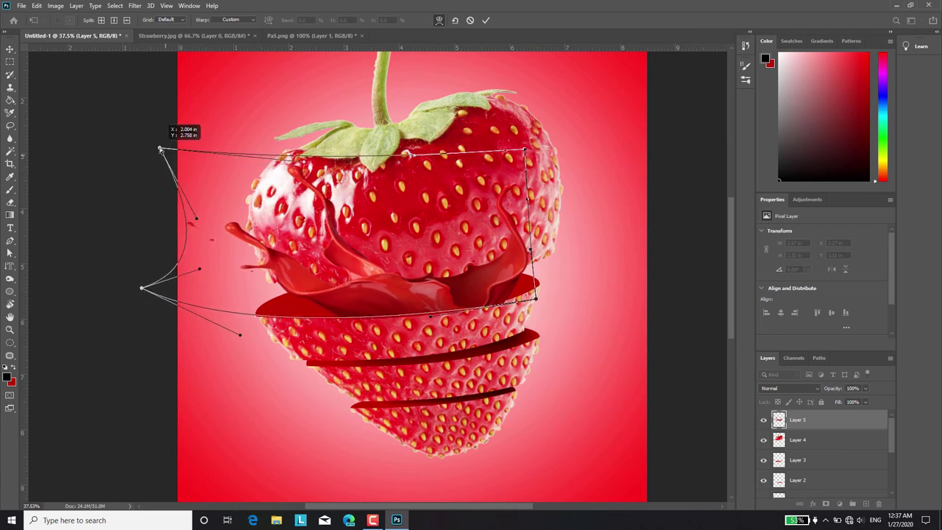
pyautogui.moveTo(195, 219); pyautogui.dragTo(158, 207)
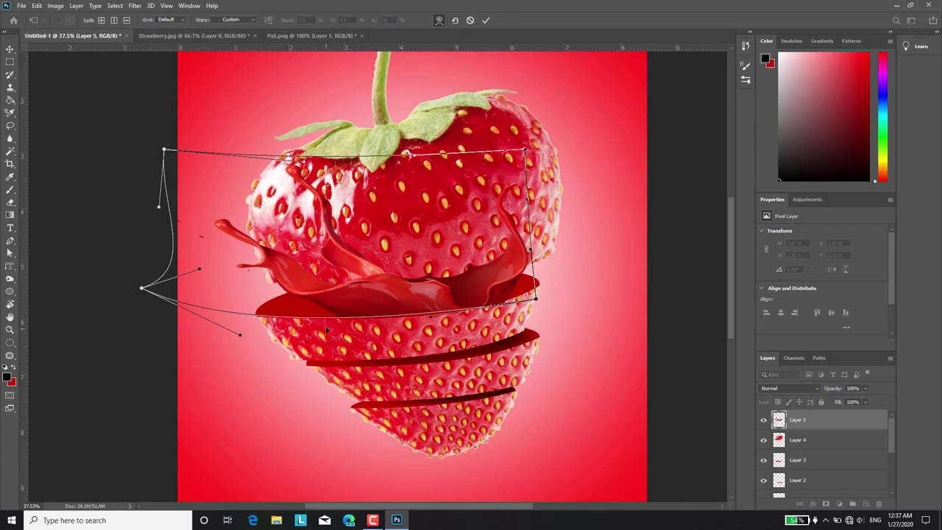
pyautogui.moveTo(240, 335); pyautogui.dragTo(179, 337)
pyautogui.moveTo(535, 298); pyautogui.dragTo(600, 275)
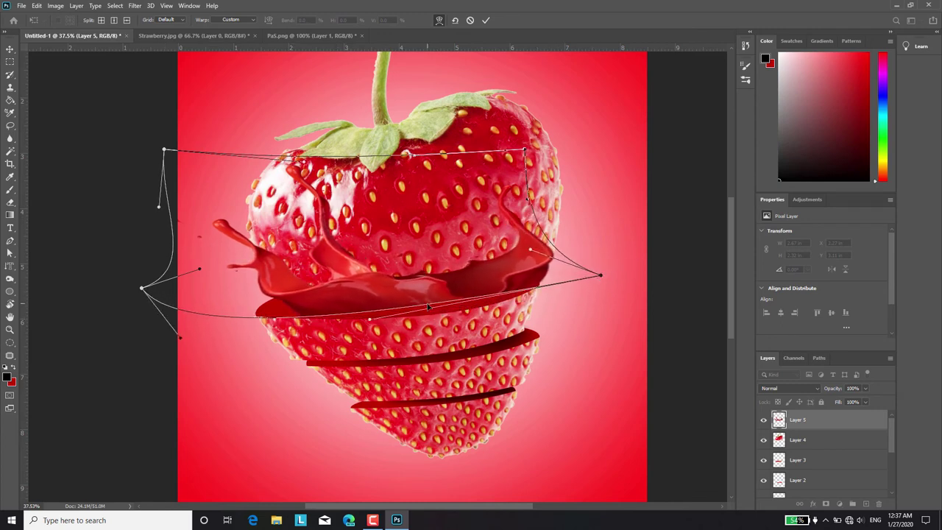
pyautogui.moveTo(428, 308); pyautogui.dragTo(423, 310)
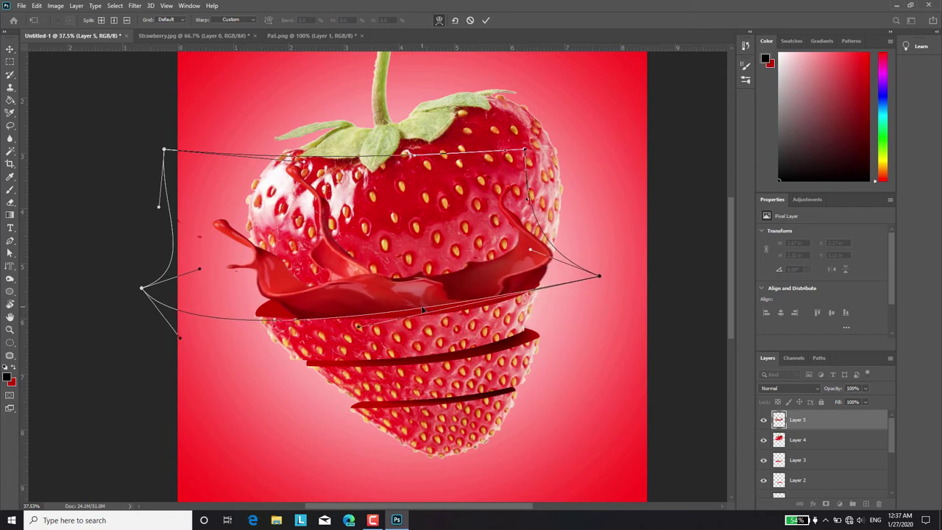
# Commit the warp, mask Layer 5, and brush away the splash's right end.
pyautogui.click(486, 20)
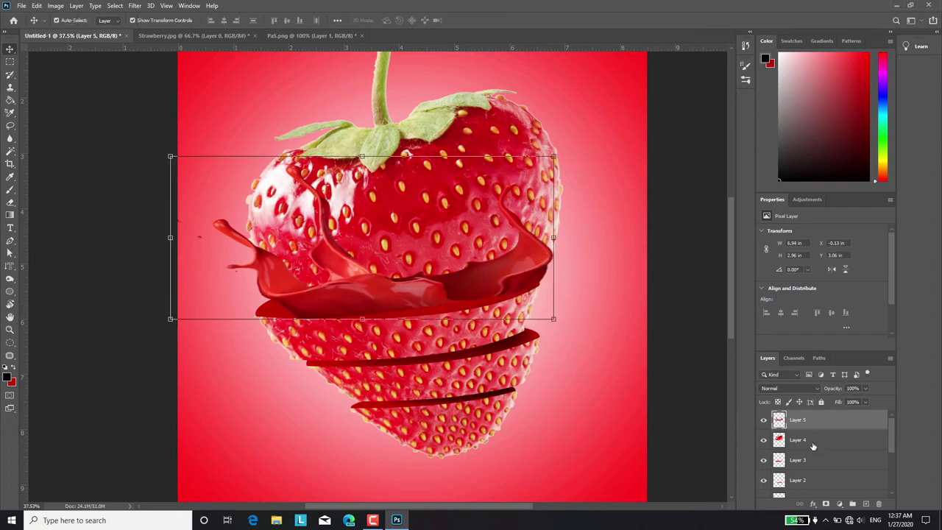
pyautogui.click(825, 503)
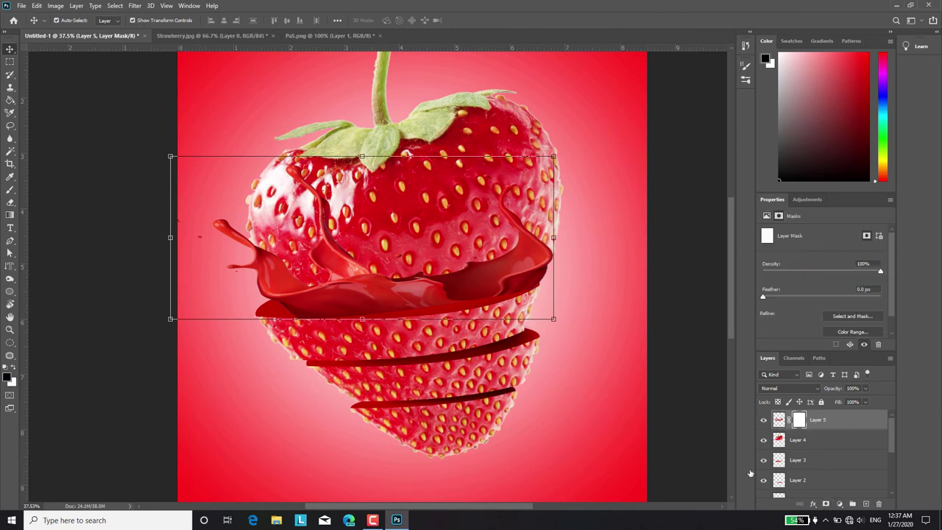
pyautogui.click(10, 189)
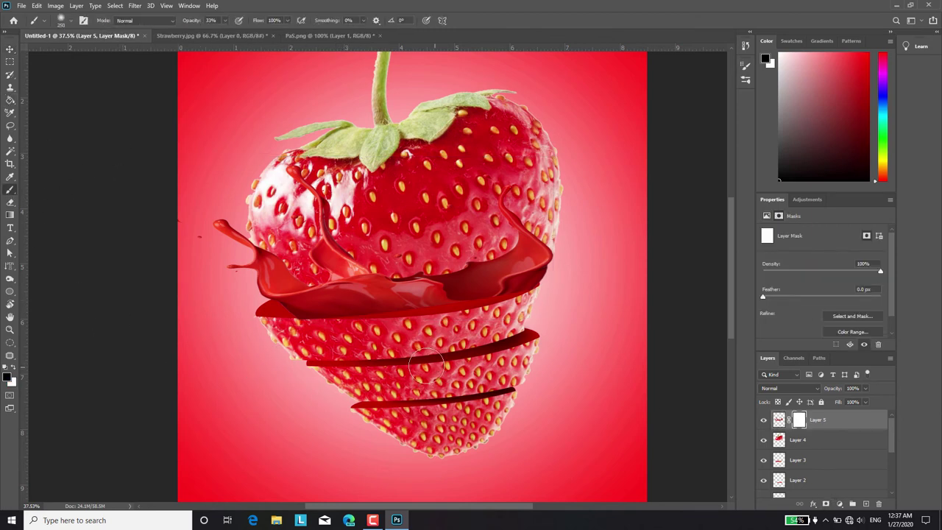
pyautogui.scroll(3, 425, 362)
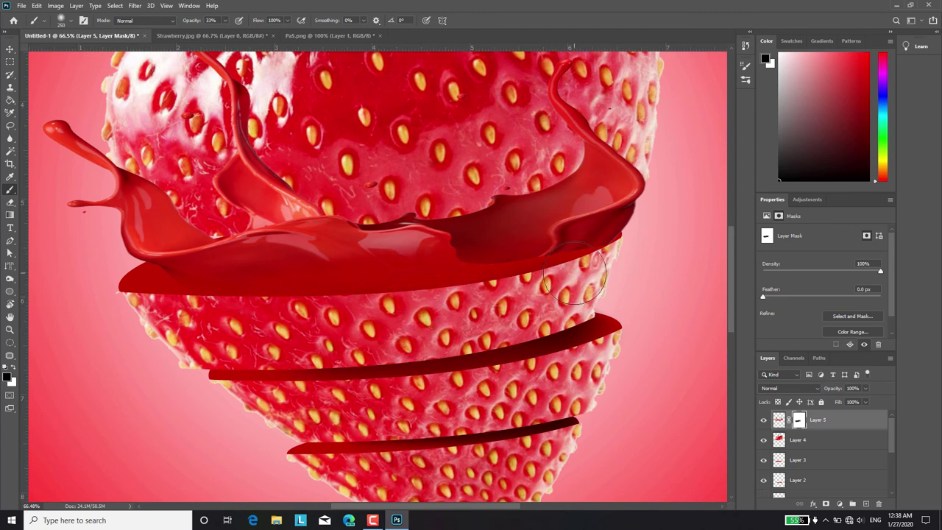
pyautogui.moveTo(613, 258); pyautogui.dragTo(621, 229)
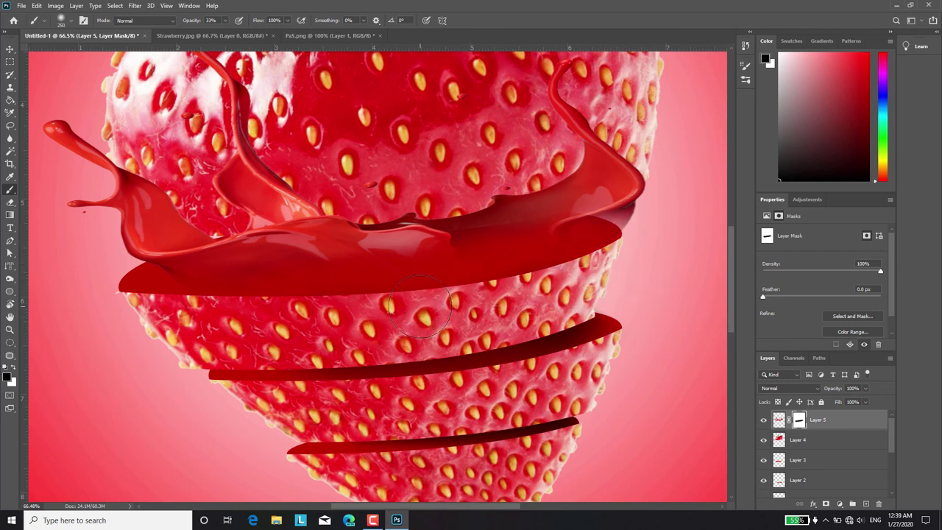
pyautogui.hotkey('ctrl', '0')
pyautogui.scroll(3, 584, 174)
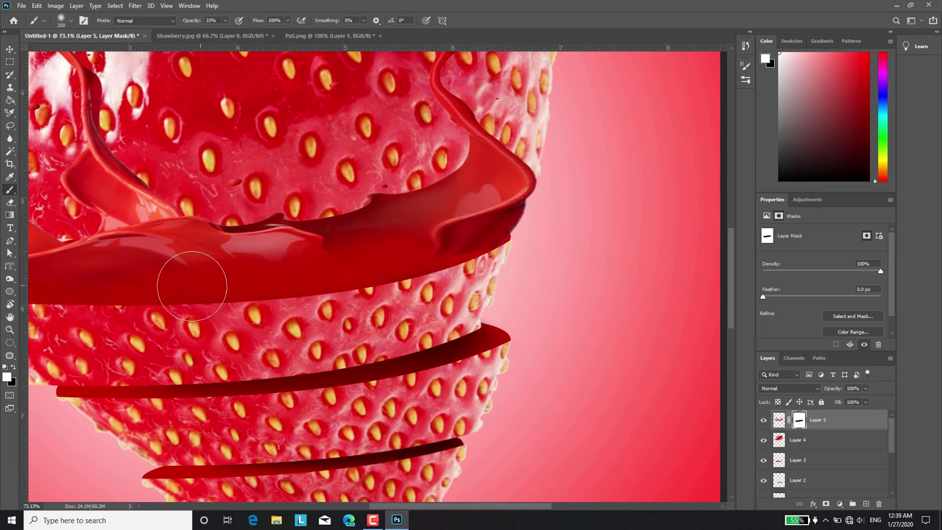
# Refine the splash mask along the strawberry's right edge with a smaller black/white brush.
pyautogui.click(14, 366)
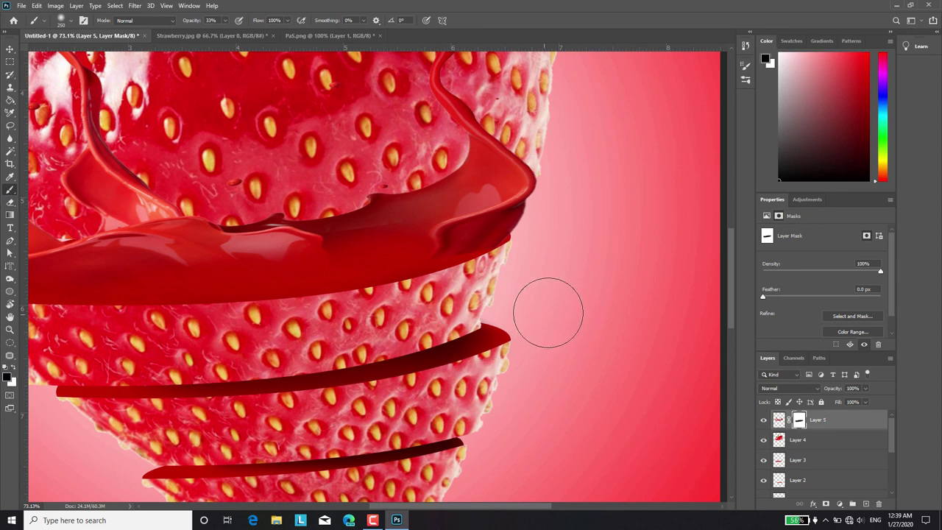
pyautogui.scroll(2, 544, 301)
pyautogui.press('[')
pyautogui.press('[')
pyautogui.press('[')
pyautogui.press('[')
pyautogui.press('[')
pyautogui.press('[')
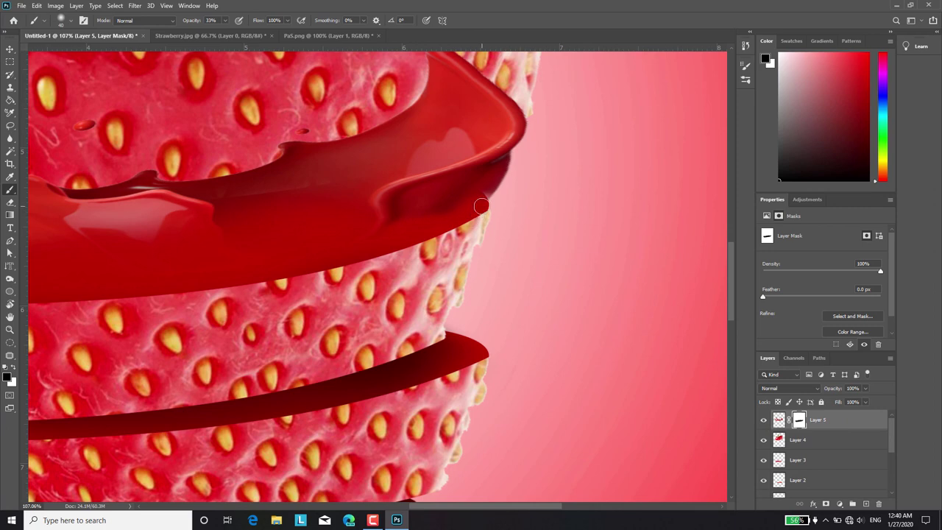
pyautogui.click(14, 367)
pyautogui.scroll(-3, 237, 177)
pyautogui.hotkey('ctrl', '0')
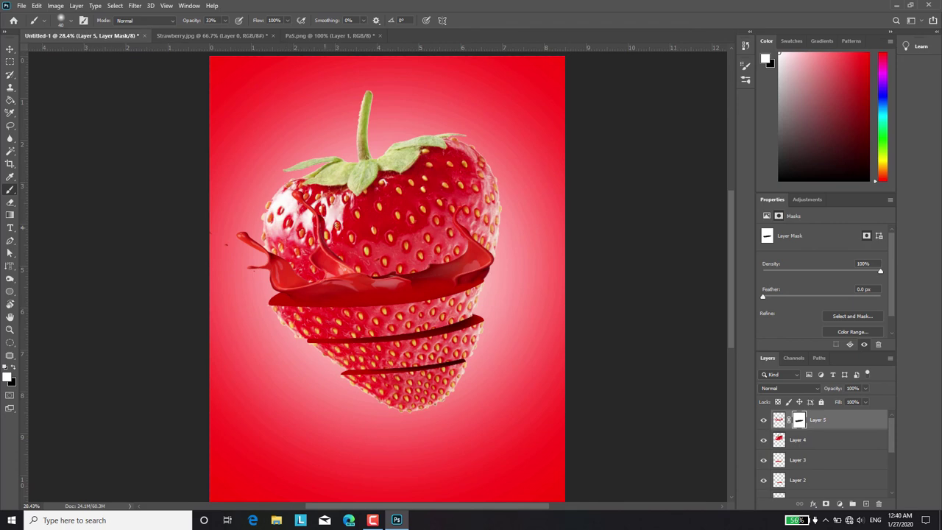
pyautogui.scroll(-3, 321, 224)
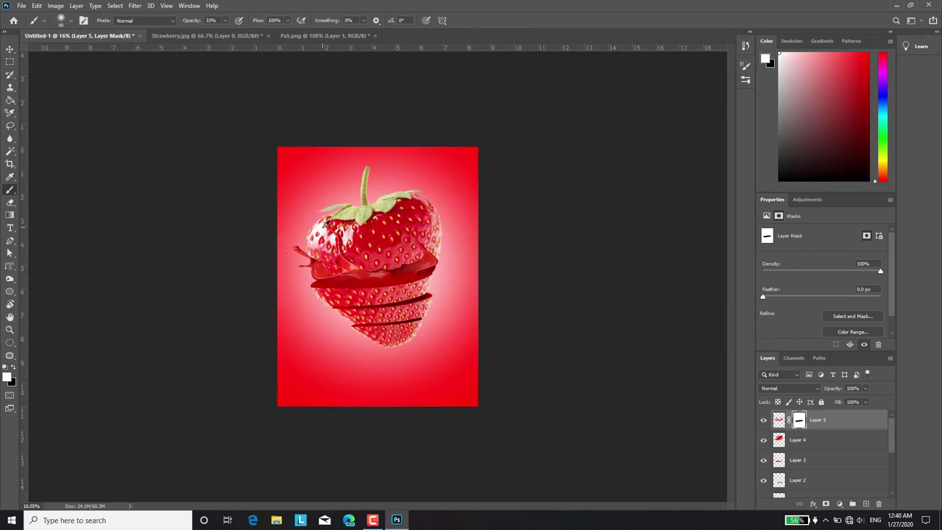
pyautogui.scroll(2, 327, 223)
# Merge all the layers into a single layer.
pyautogui.scroll(-5, 894, 437)
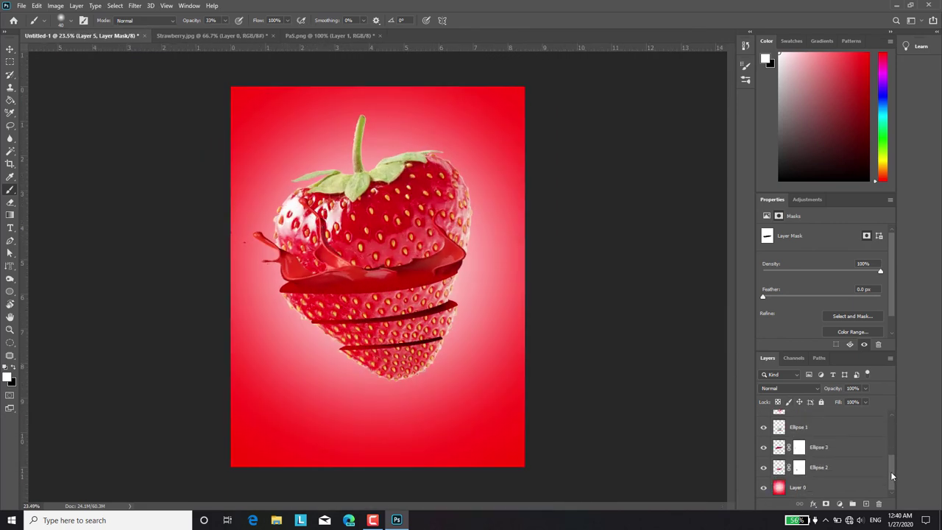
pyautogui.keyDown('shift'); pyautogui.click(834, 487); pyautogui.keyUp('shift')
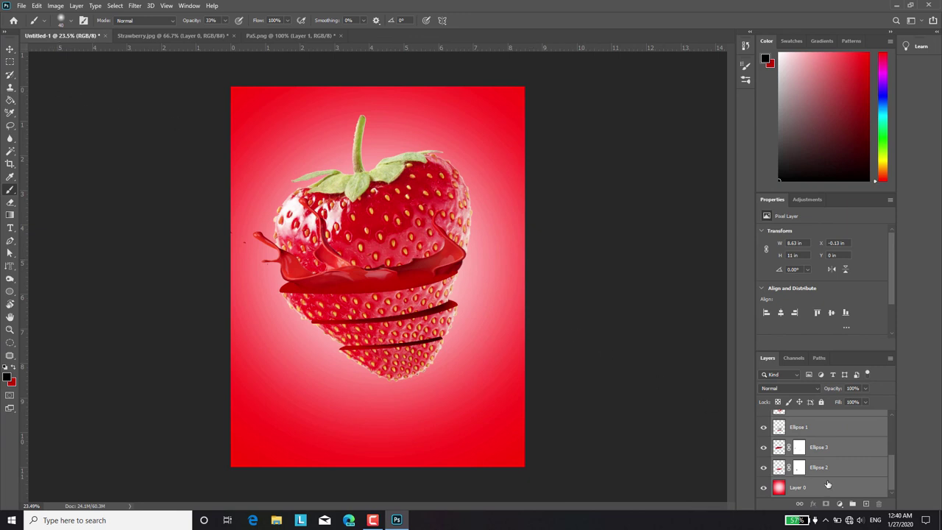
pyautogui.rightClick(827, 484)
pyautogui.click(870, 359)
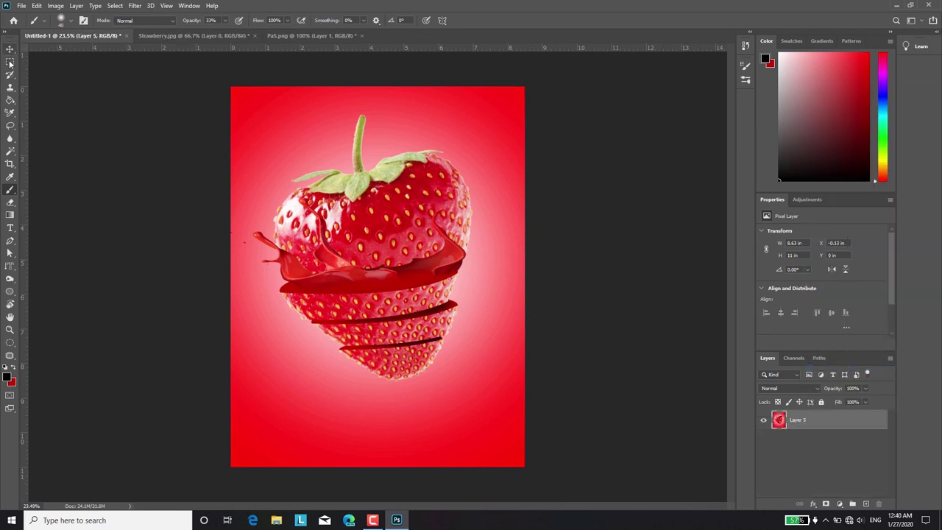
# Crop the bottom, top and right edges in to about 7.68 × 8.65 inches around the strawberry.
pyautogui.click(10, 163)
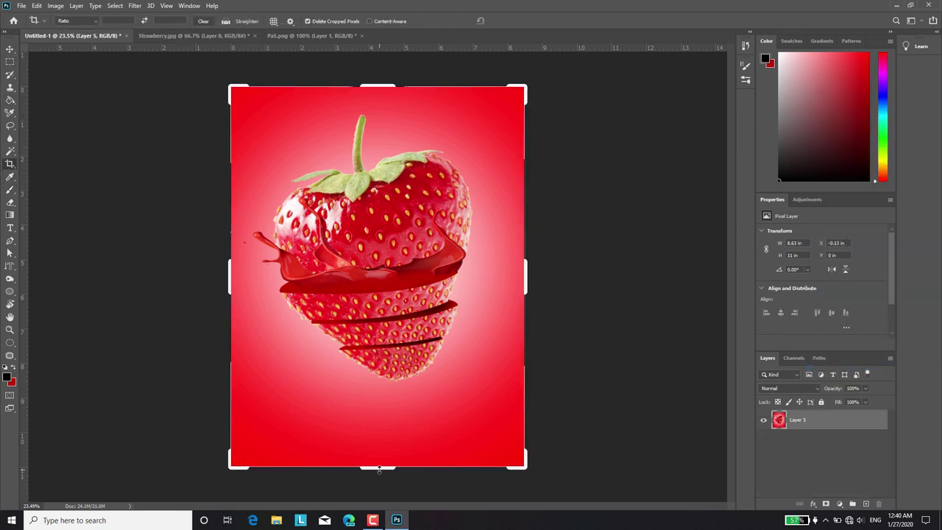
pyautogui.moveTo(378, 469); pyautogui.dragTo(392, 434)
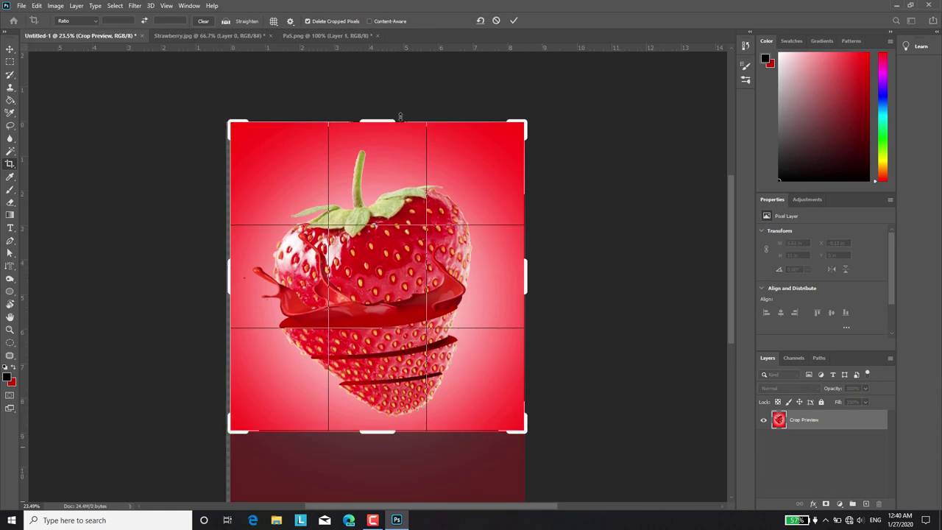
pyautogui.moveTo(399, 117); pyautogui.dragTo(396, 125)
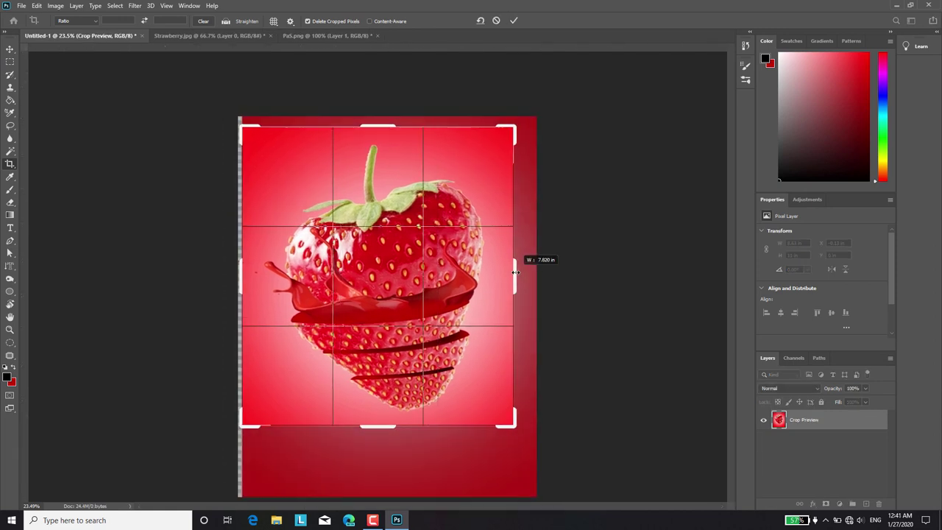
pyautogui.moveTo(527, 243); pyautogui.dragTo(514, 272)
pyautogui.click(513, 20)
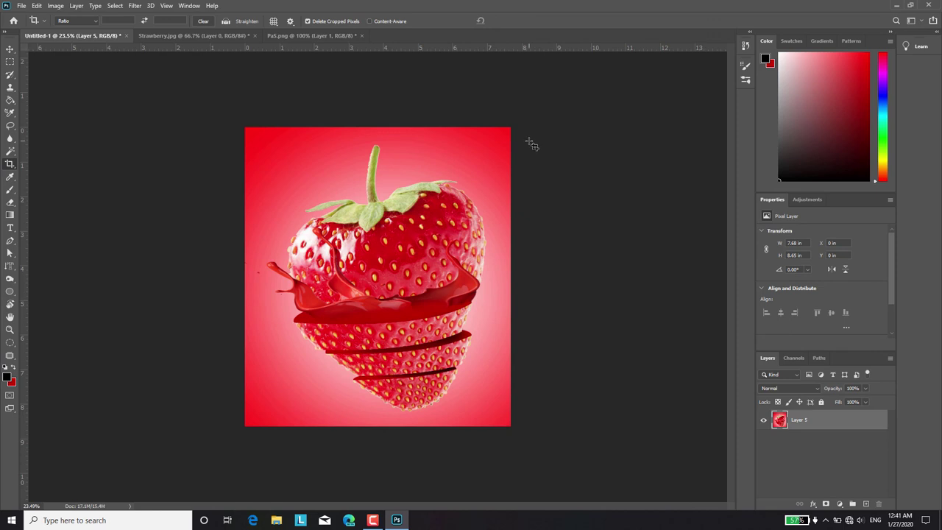